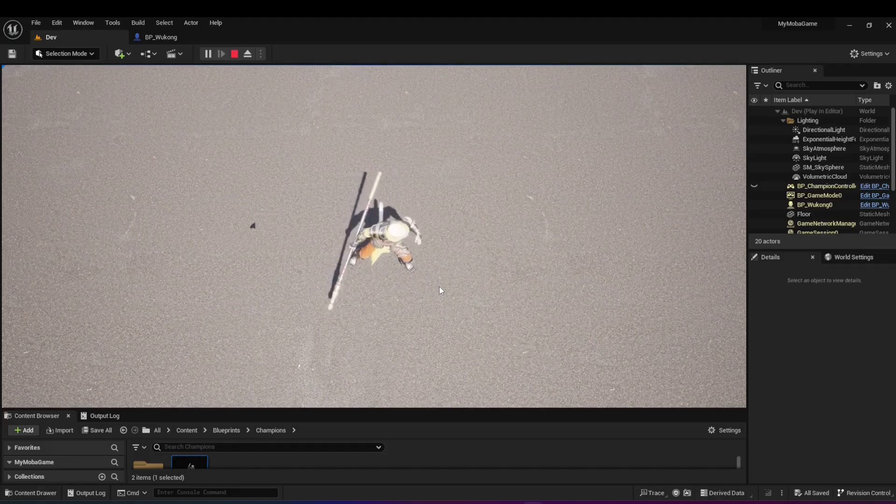
Walk the Wukong character to two ground spots in the play session, then clear the BP_Wukong selection
{"action": "right_click", "coordinate": [522, 225]}
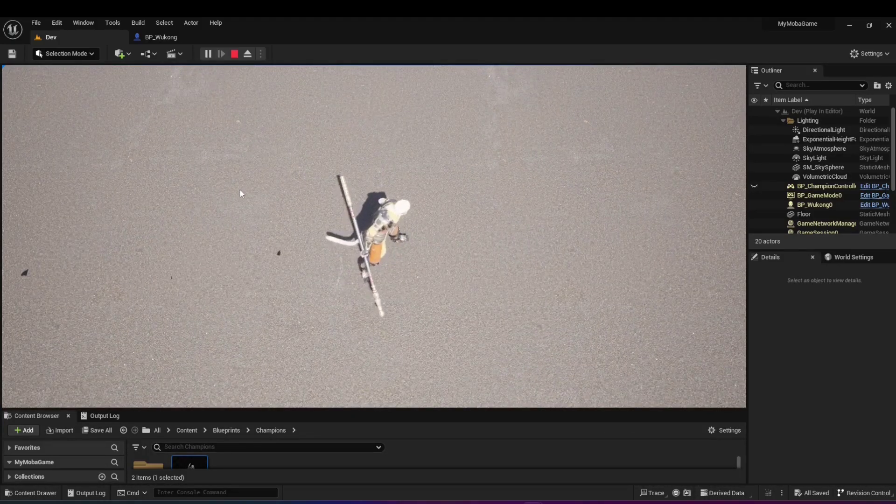
{"action": "right_click", "coordinate": [213, 280]}
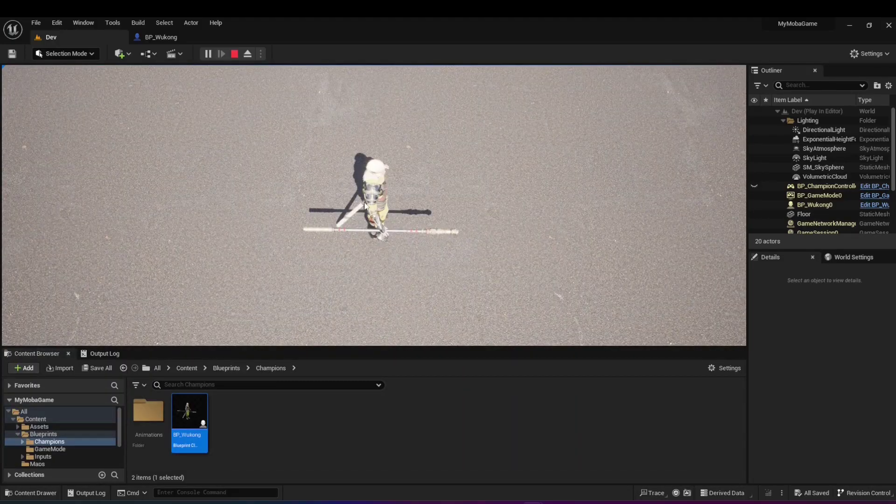
{"action": "left_click", "coordinate": [289, 431]}
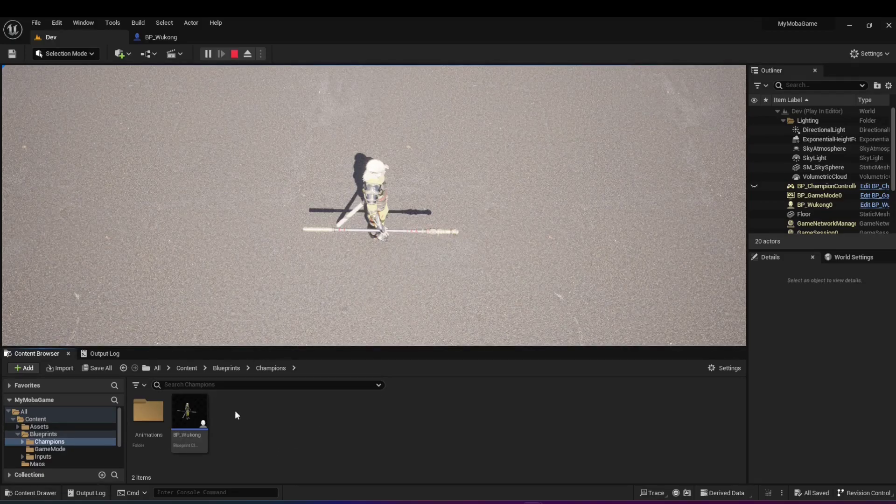
Create an Animation Blueprint in the Champions folder using Wukong_Skeleton as its skeleton
{"action": "right_click", "coordinate": [249, 423]}
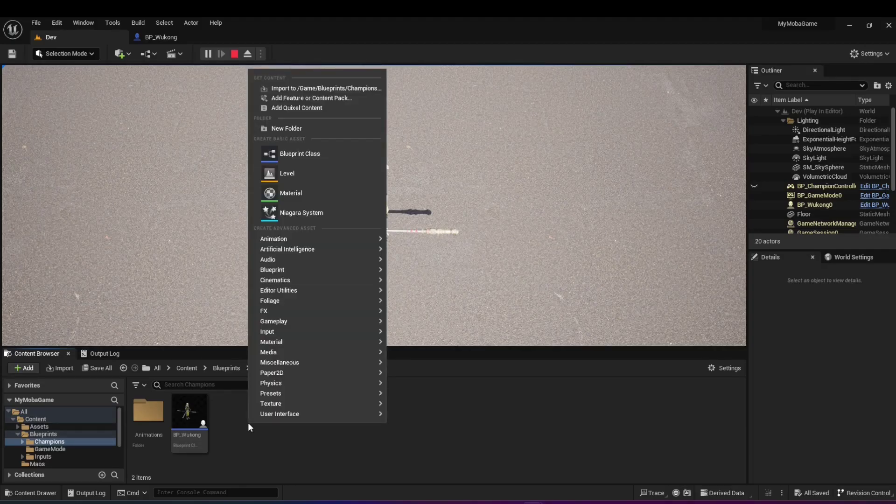
{"action": "mouse_move", "coordinate": [290, 237]}
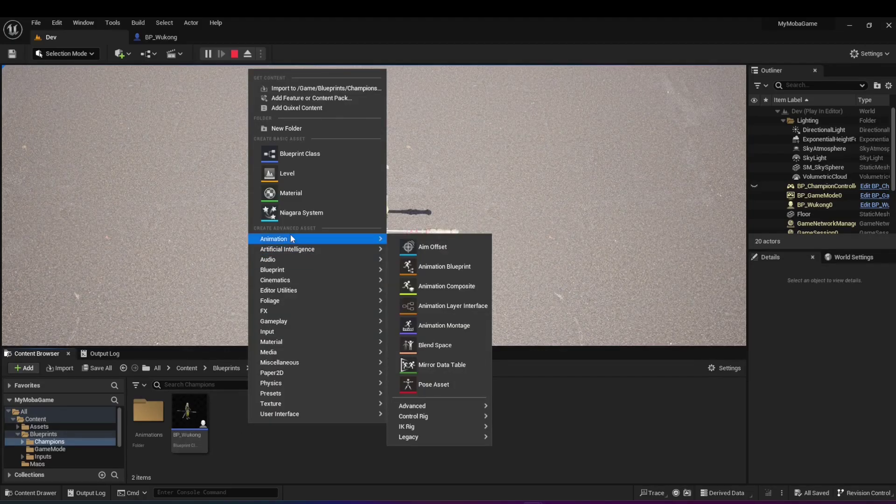
{"action": "left_click", "coordinate": [428, 267]}
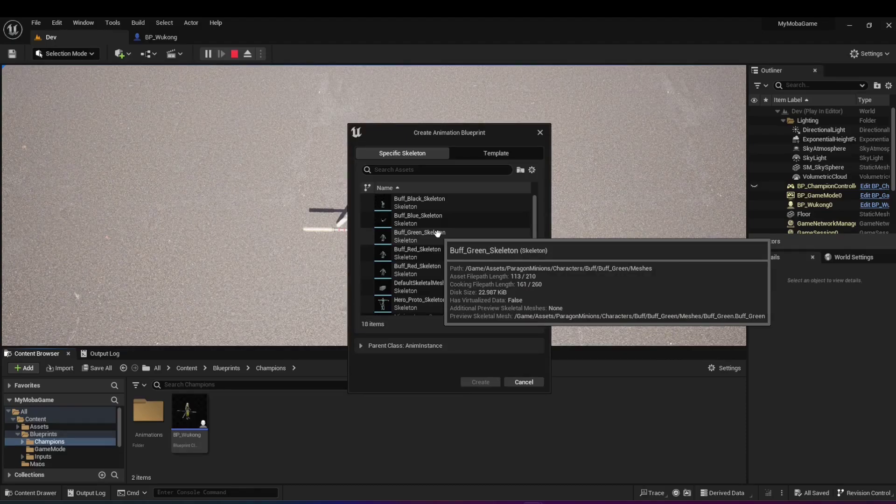
{"action": "scroll", "coordinate": [437, 233], "scroll_direction": "down", "scroll_amount": 2}
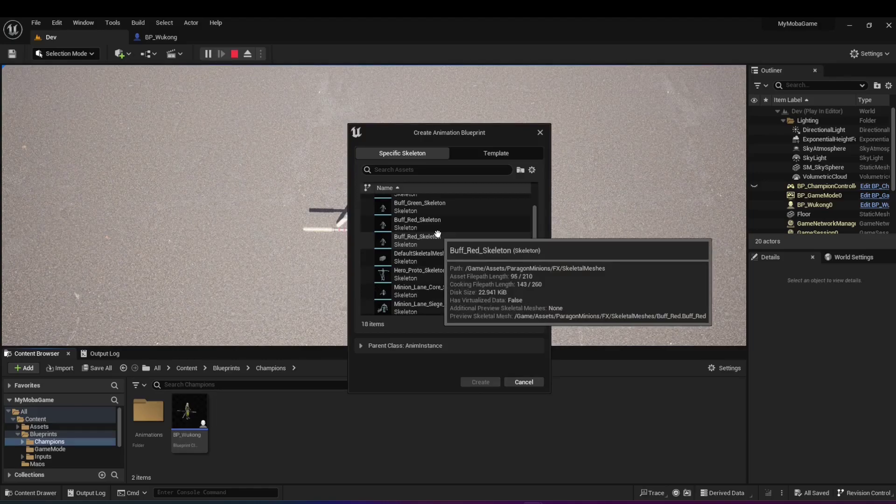
{"action": "scroll", "coordinate": [438, 233], "scroll_direction": "down", "scroll_amount": 2}
{"action": "scroll", "coordinate": [437, 233], "scroll_direction": "down", "scroll_amount": 7}
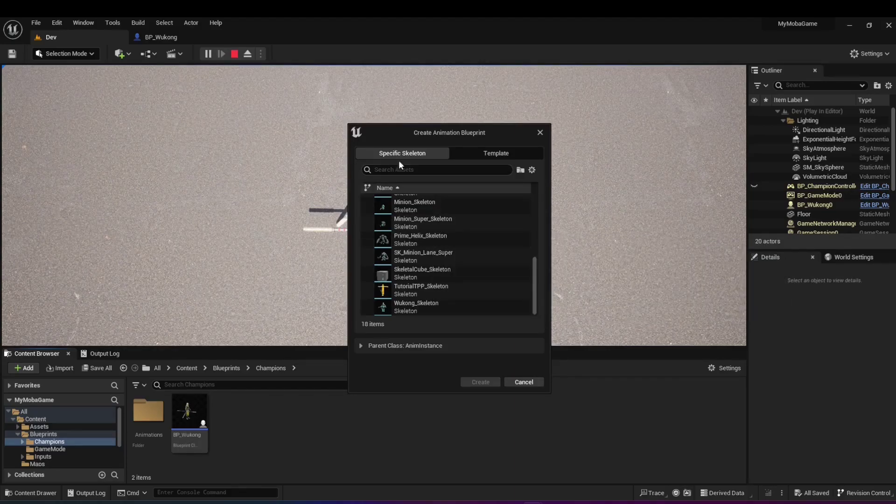
{"action": "left_click", "coordinate": [431, 307]}
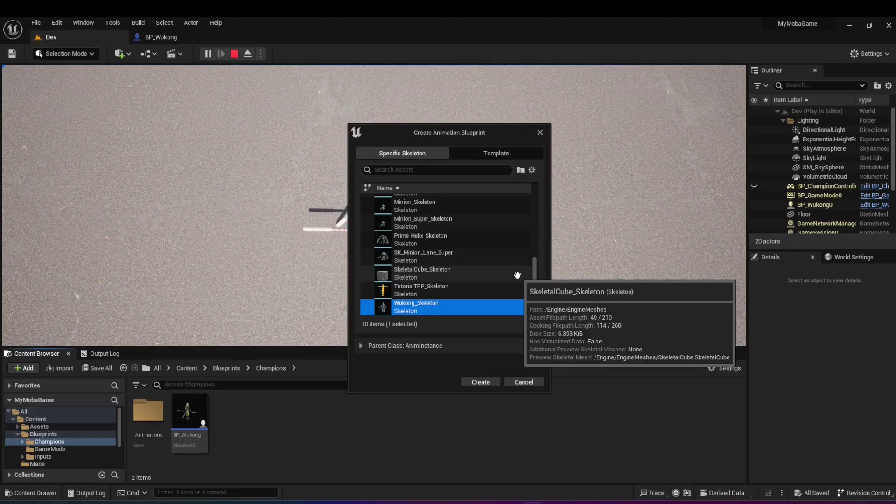
{"action": "left_click", "coordinate": [479, 382]}
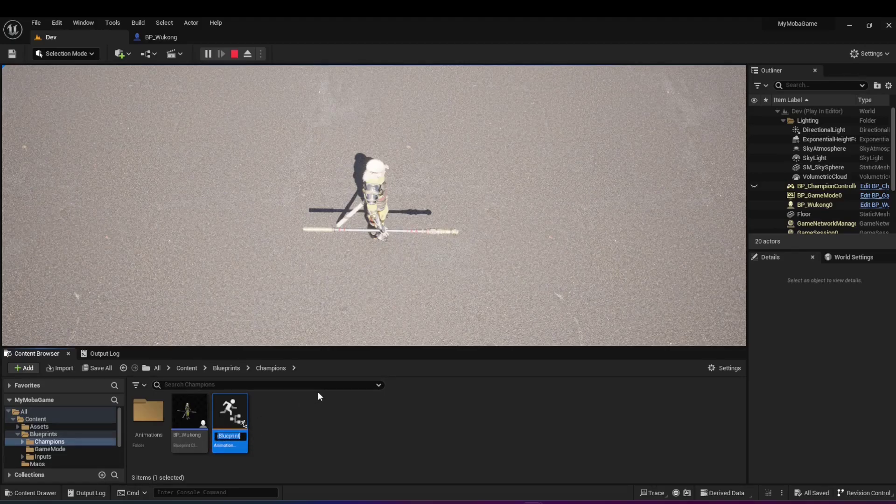
Name the new Animation Blueprint ABP_Wukong_Tutorial and deselect it
{"action": "type", "text": "ABP_WukongTutorial"}
{"action": "key", "text": "Return"}
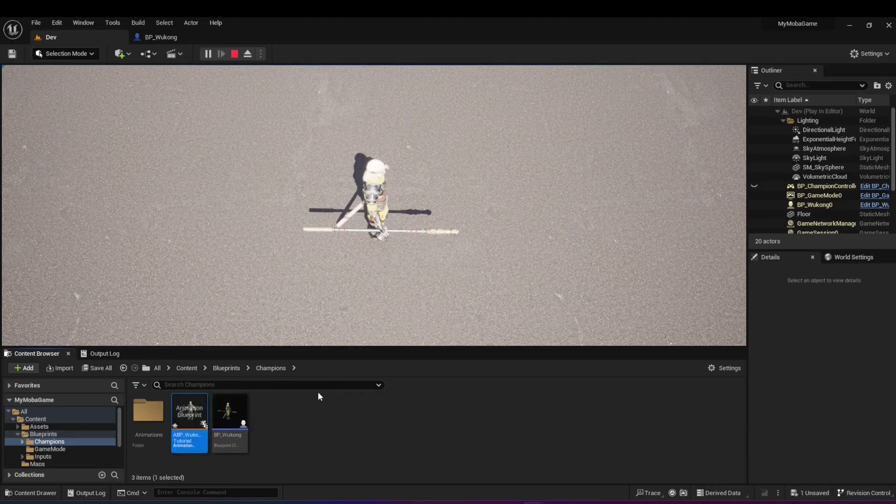
{"action": "left_click", "coordinate": [358, 423]}
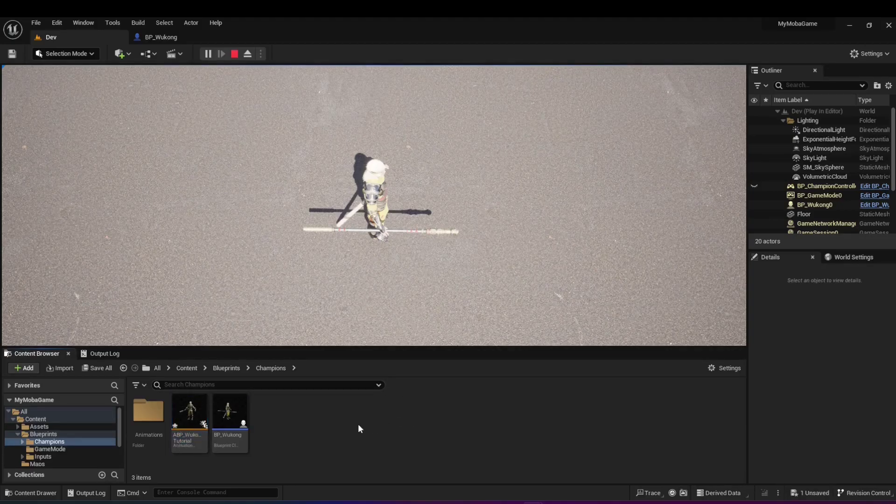
Open ABP_Wukong_Tutorial in the Animation Blueprint editor and reopen its AnimGraph
{"action": "double_click", "coordinate": [188, 418]}
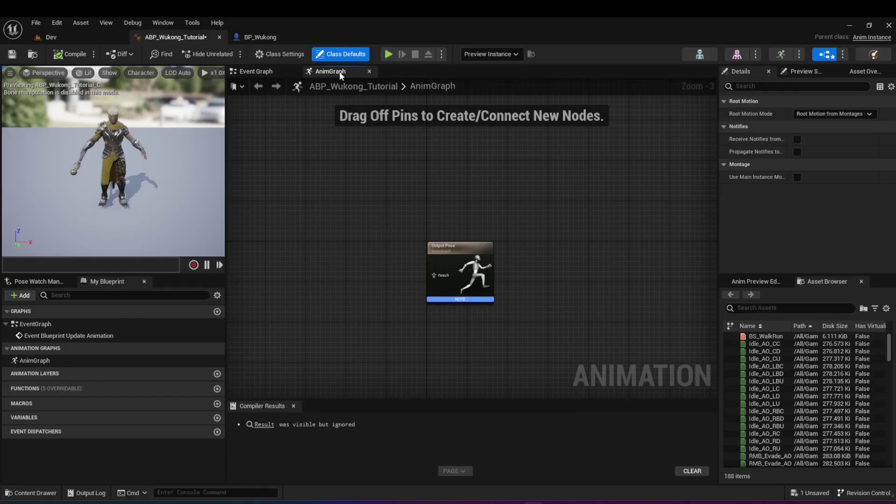
{"action": "left_click", "coordinate": [369, 71]}
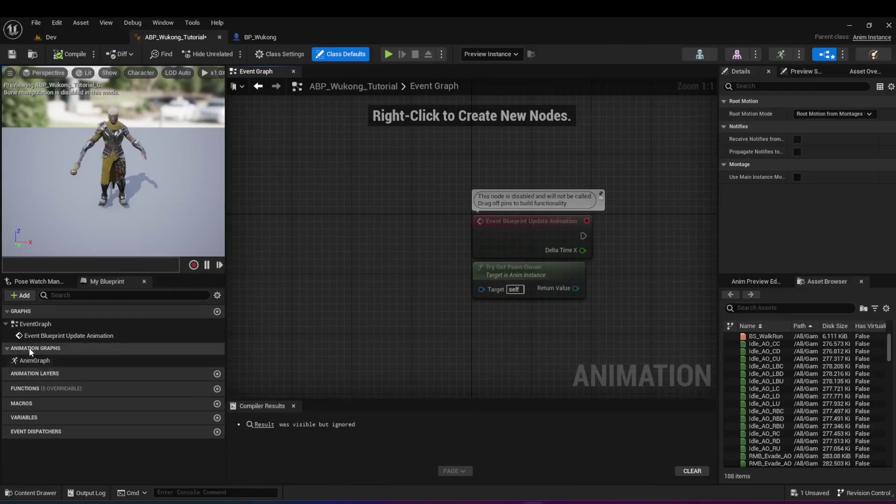
{"action": "double_click", "coordinate": [38, 360]}
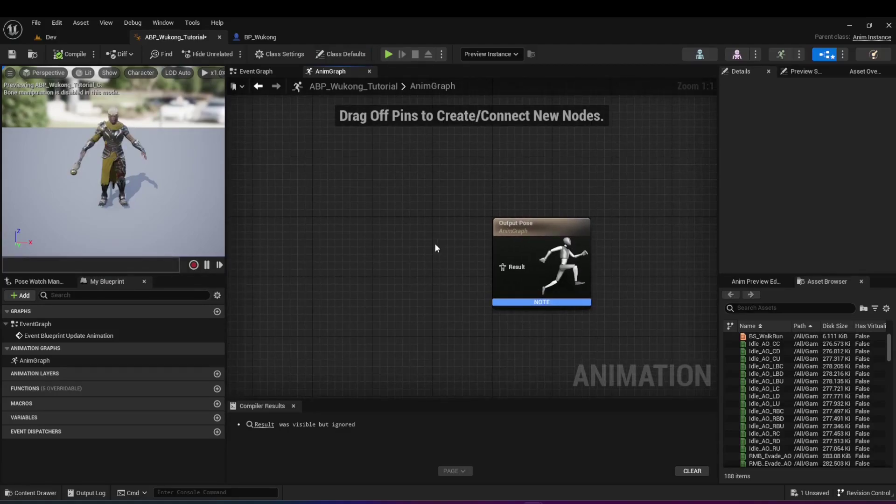
Reposition the Output Pose node in the AnimGraph and bring the preview camera closer to the character
{"action": "right_click_drag", "start_coordinate": [435, 247], "coordinate": [394, 249]}
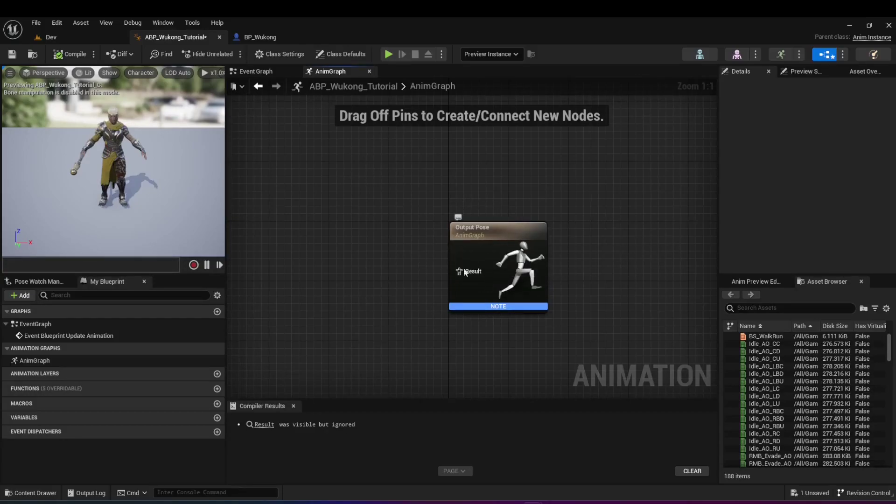
{"action": "left_click_drag", "start_coordinate": [507, 252], "coordinate": [505, 244]}
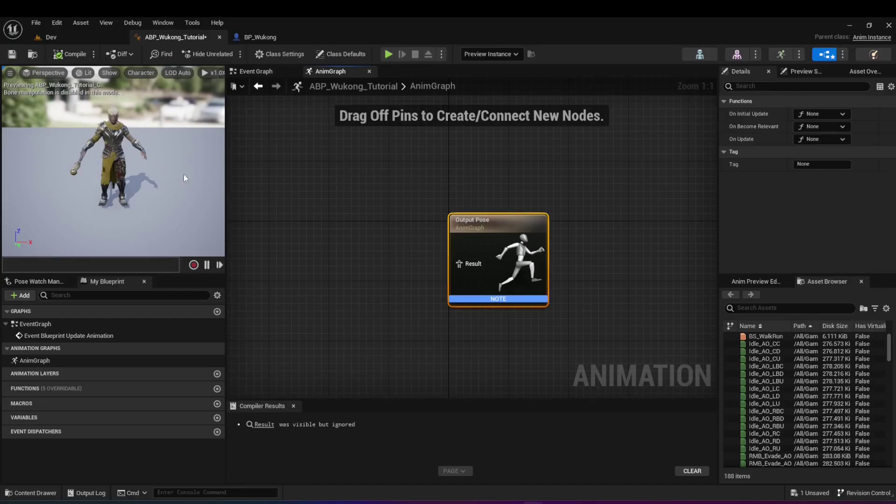
{"action": "left_click_drag", "start_coordinate": [464, 238], "coordinate": [449, 238]}
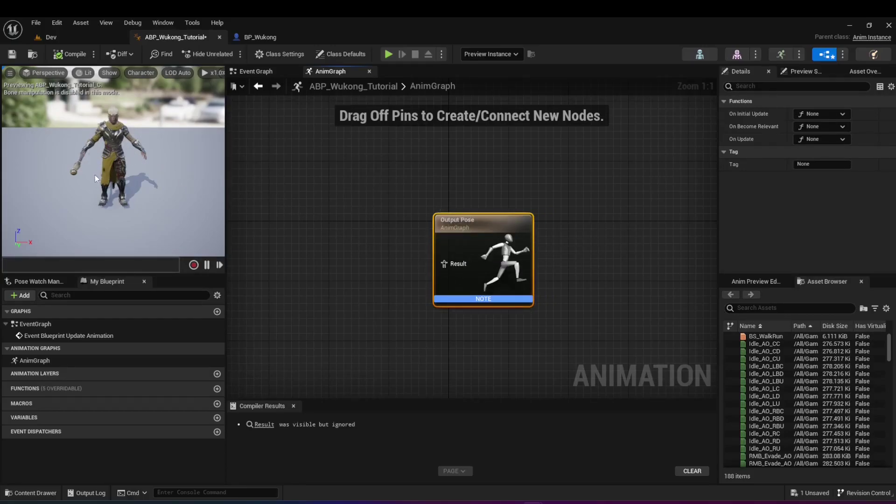
{"action": "left_click", "coordinate": [303, 225]}
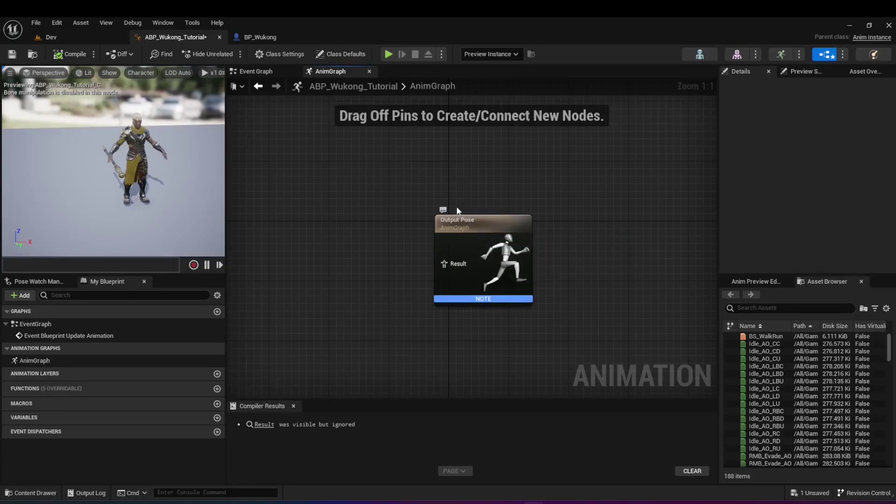
{"action": "left_click_drag", "start_coordinate": [173, 146], "coordinate": [168, 164]}
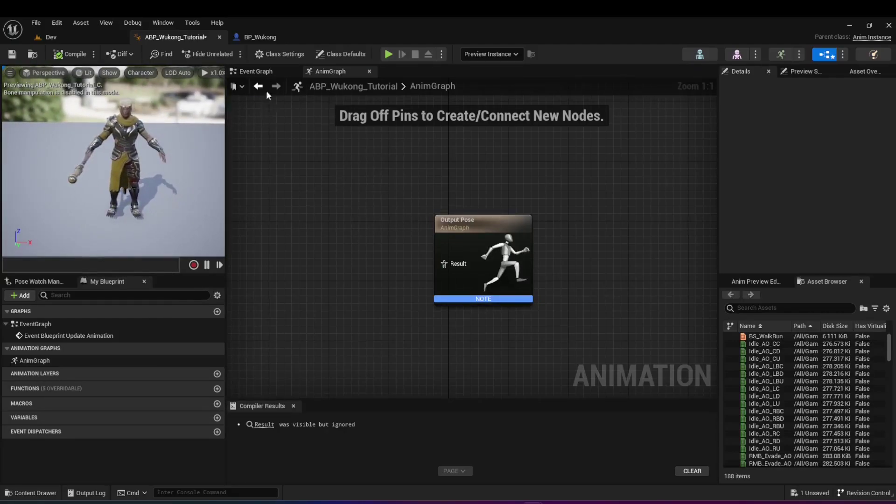
Move the Event Blueprint Update Animation node higher in the Event Graph, then return to the AnimGraph
{"action": "left_click", "coordinate": [269, 72]}
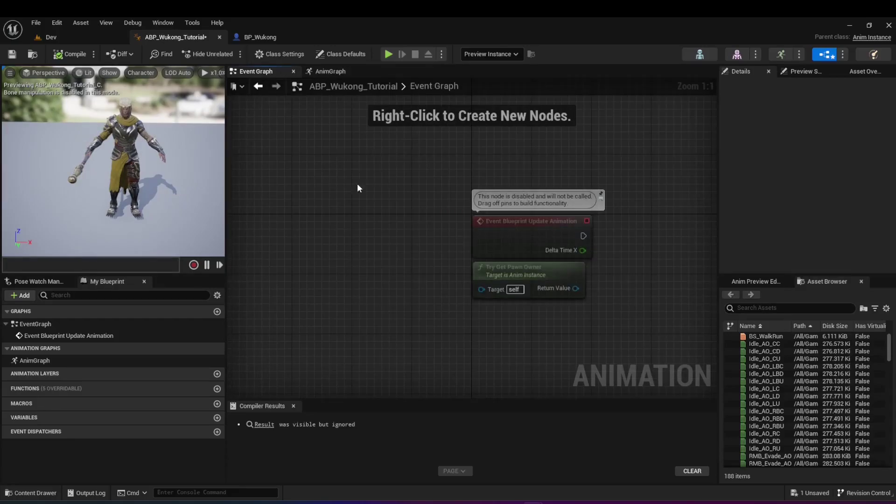
{"action": "right_click_drag", "start_coordinate": [358, 184], "coordinate": [227, 220]}
{"action": "scroll", "coordinate": [275, 183], "scroll_direction": "down", "scroll_amount": 2}
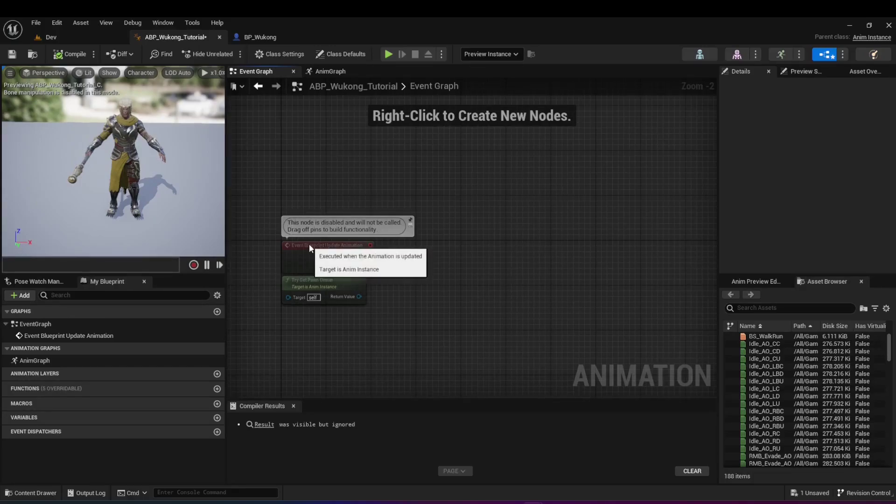
{"action": "left_click_drag", "start_coordinate": [309, 244], "coordinate": [309, 229]}
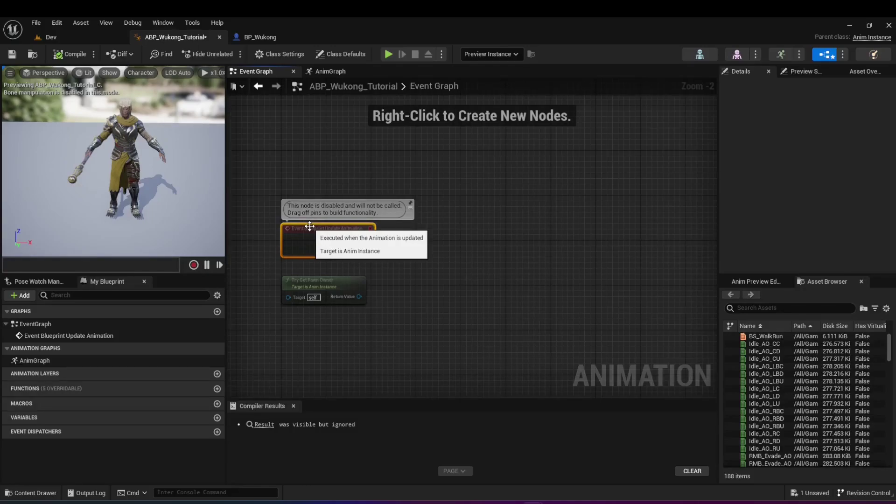
{"action": "left_click_drag", "start_coordinate": [310, 226], "coordinate": [310, 215]}
{"action": "left_click", "coordinate": [426, 267]}
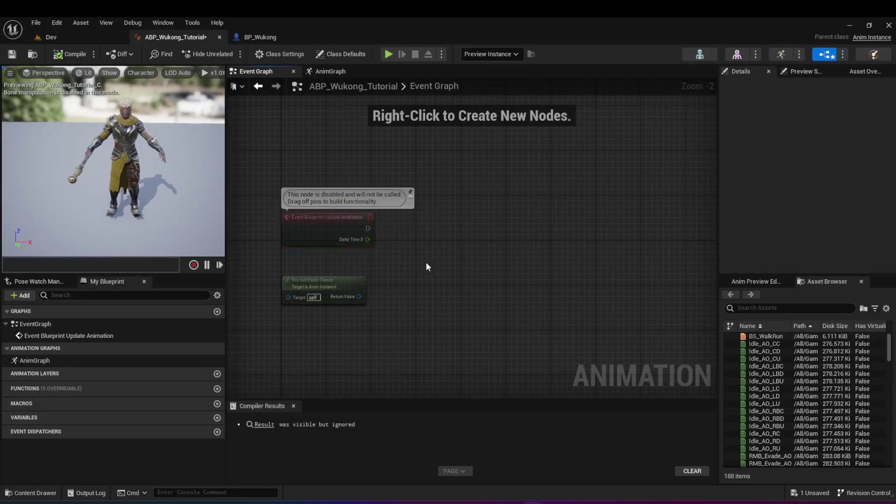
{"action": "left_click", "coordinate": [326, 71]}
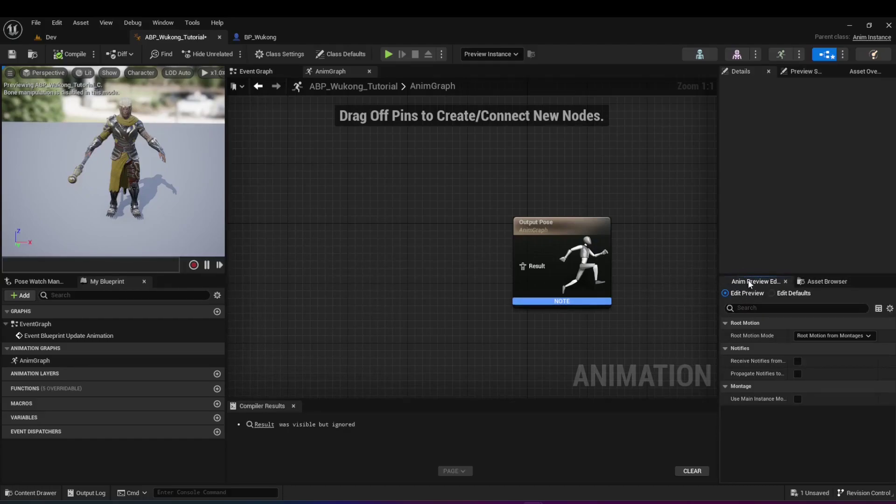
Show the Asset Browser and scroll through Wukong's animations to the Idle sequence
{"action": "left_click", "coordinate": [822, 283]}
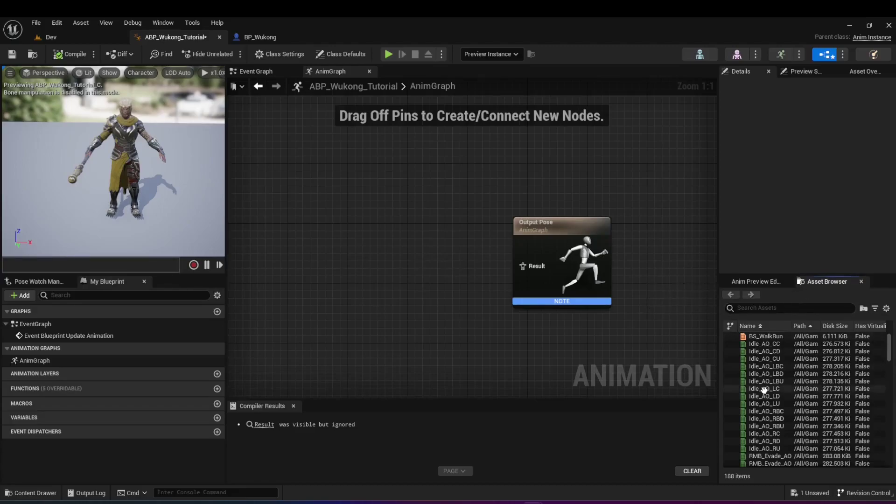
{"action": "scroll", "coordinate": [769, 356], "scroll_direction": "down", "scroll_amount": 1}
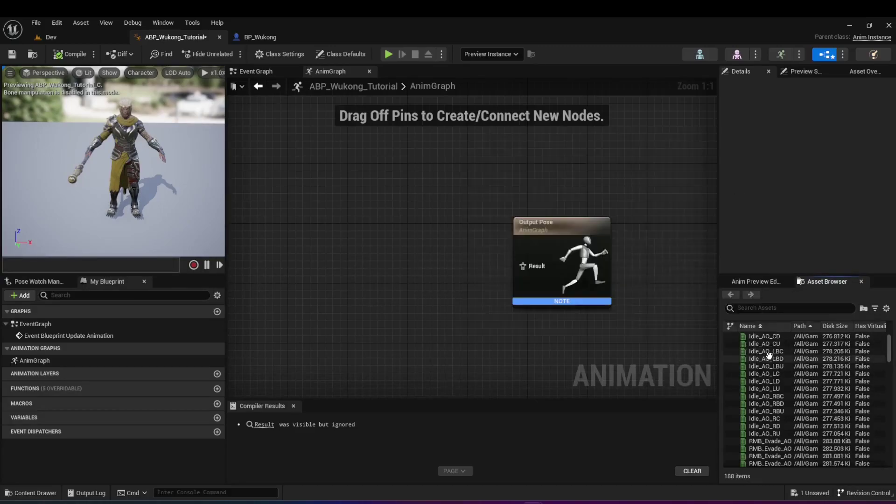
{"action": "scroll", "coordinate": [769, 356], "scroll_direction": "down", "scroll_amount": 1}
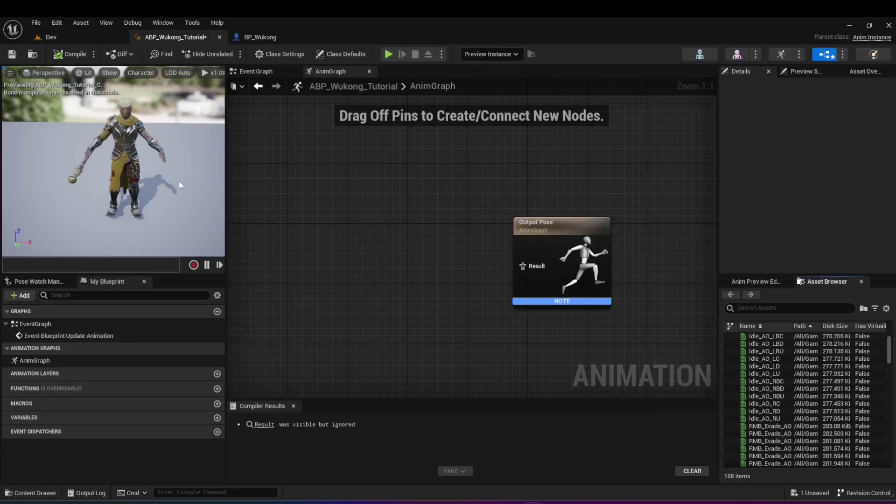
{"action": "scroll", "coordinate": [789, 376], "scroll_direction": "down", "scroll_amount": 3}
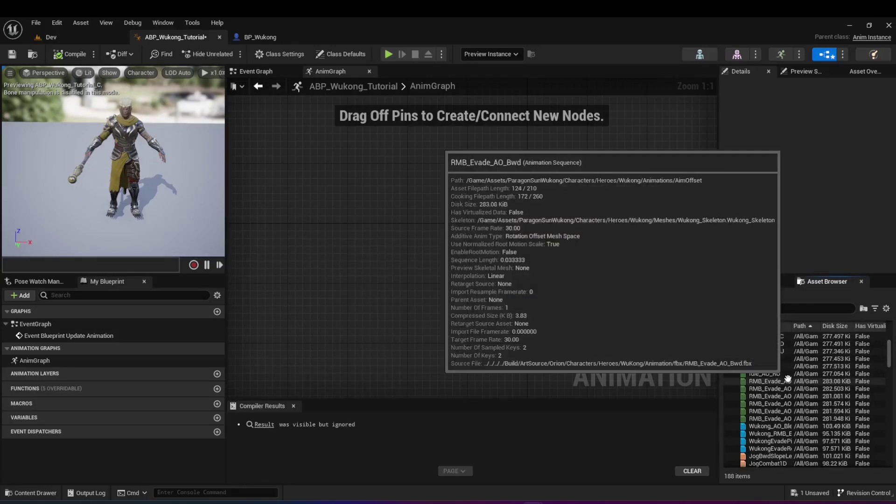
{"action": "scroll", "coordinate": [787, 378], "scroll_direction": "down", "scroll_amount": 2}
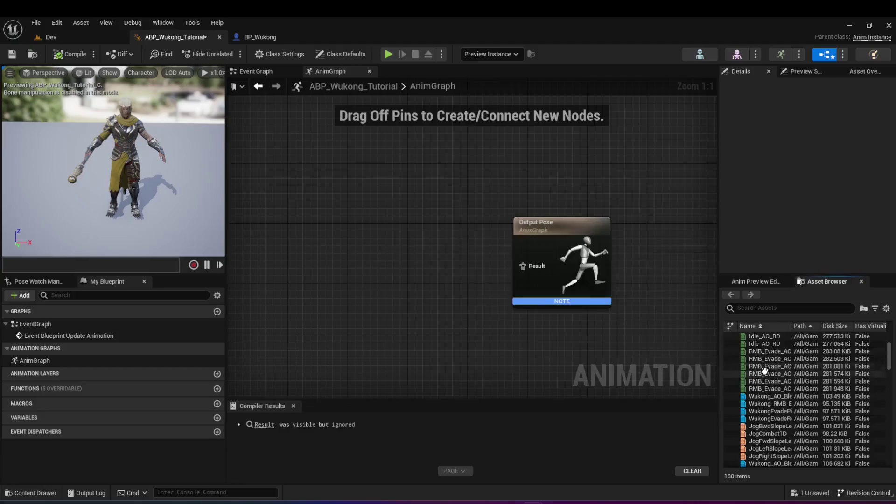
{"action": "scroll", "coordinate": [764, 369], "scroll_direction": "down", "scroll_amount": 5}
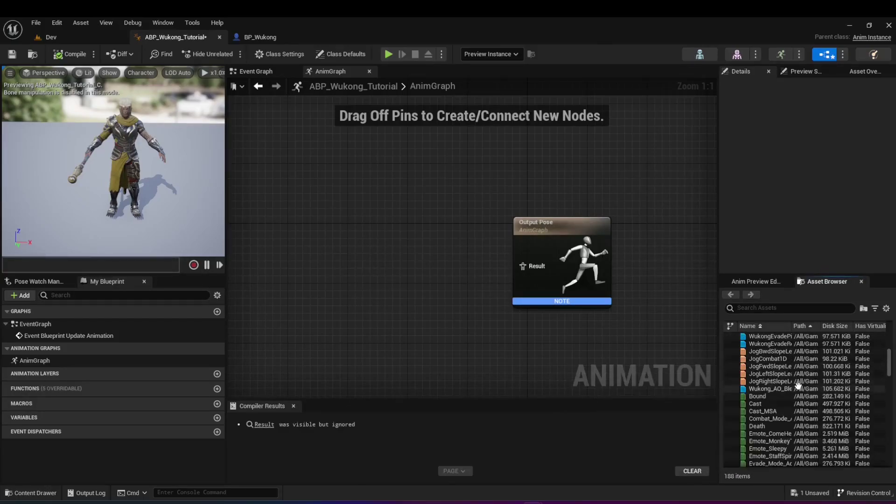
{"action": "scroll", "coordinate": [798, 384], "scroll_direction": "down", "scroll_amount": 7}
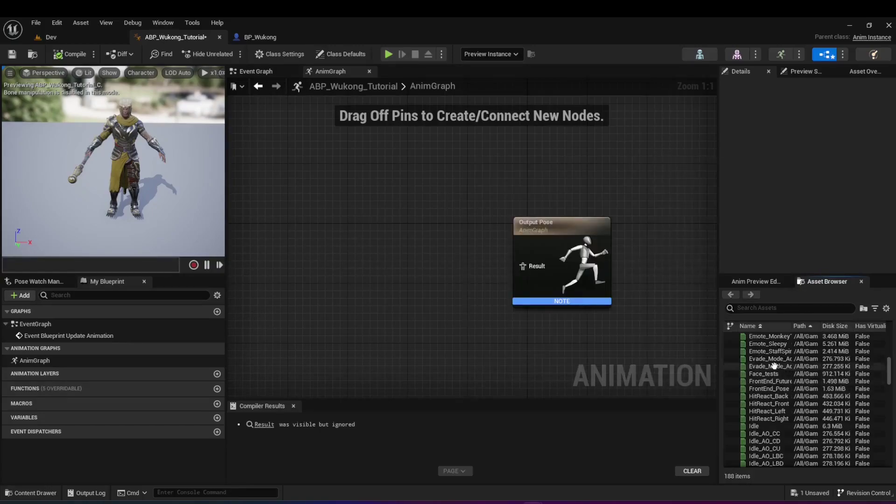
{"action": "mouse_move", "coordinate": [763, 374]}
{"action": "scroll", "coordinate": [763, 373], "scroll_direction": "down", "scroll_amount": 1}
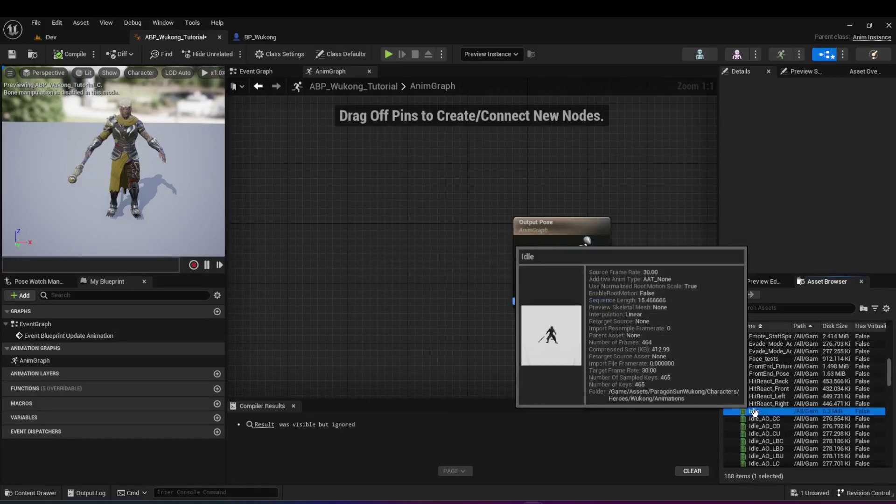
Add an Idle Sequence Player, wire it into Output Pose Result, and compile
{"action": "left_click_drag", "start_coordinate": [754, 411], "coordinate": [531, 271]}
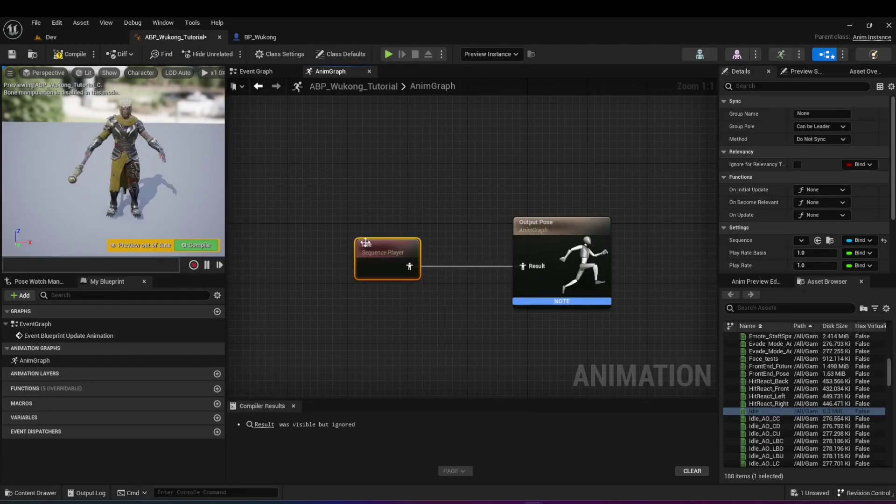
{"action": "left_click_drag", "start_coordinate": [369, 243], "coordinate": [385, 244]}
{"action": "left_click", "coordinate": [413, 226]}
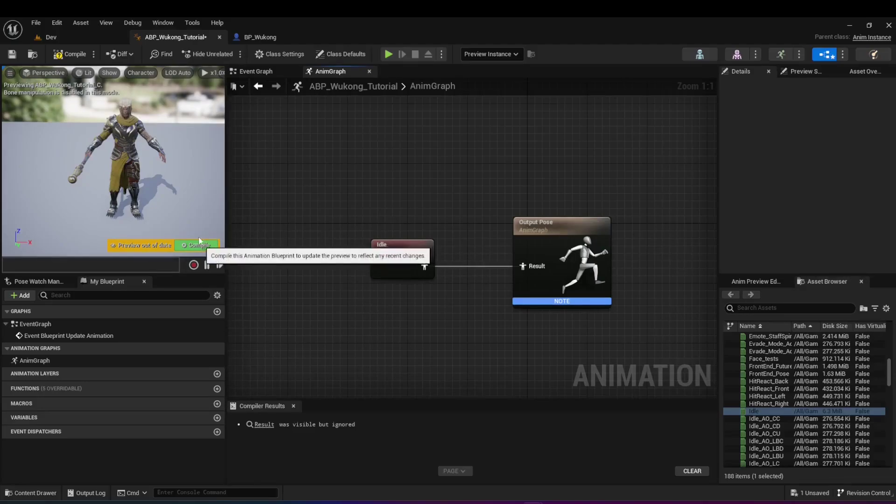
{"action": "left_click", "coordinate": [67, 56]}
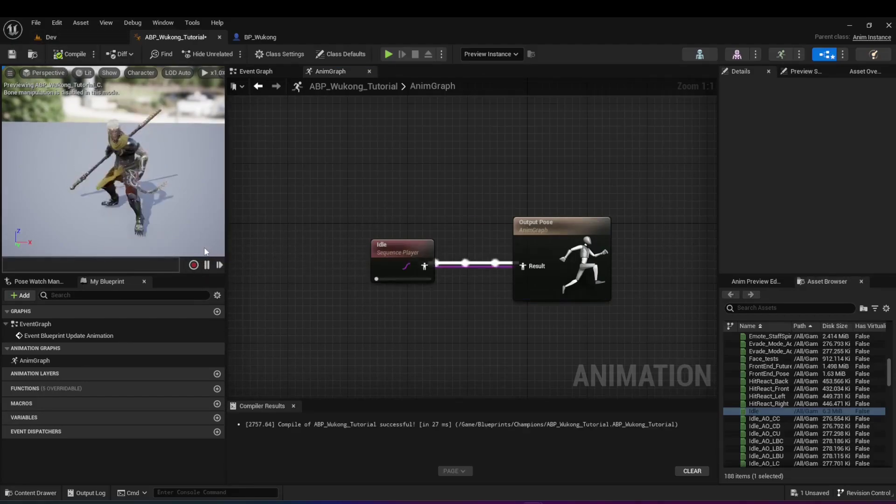
Orbit the preview around the idling character and select the Idle node to view its Details
{"action": "left_click_drag", "start_coordinate": [106, 188], "coordinate": [122, 154]}
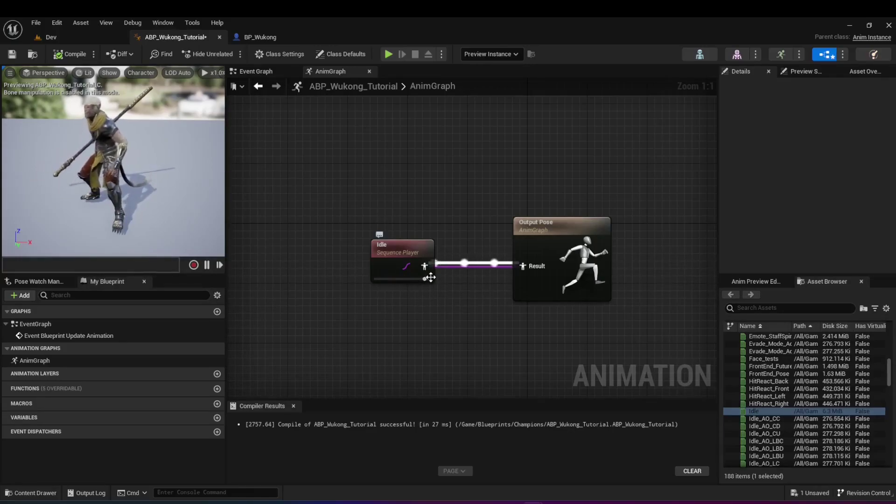
{"action": "mouse_move", "coordinate": [147, 176]}
{"action": "left_mouse_down"}
{"action": "mouse_move", "coordinate": [156, 161]}
{"action": "mouse_move", "coordinate": [142, 179]}
{"action": "left_mouse_up"}
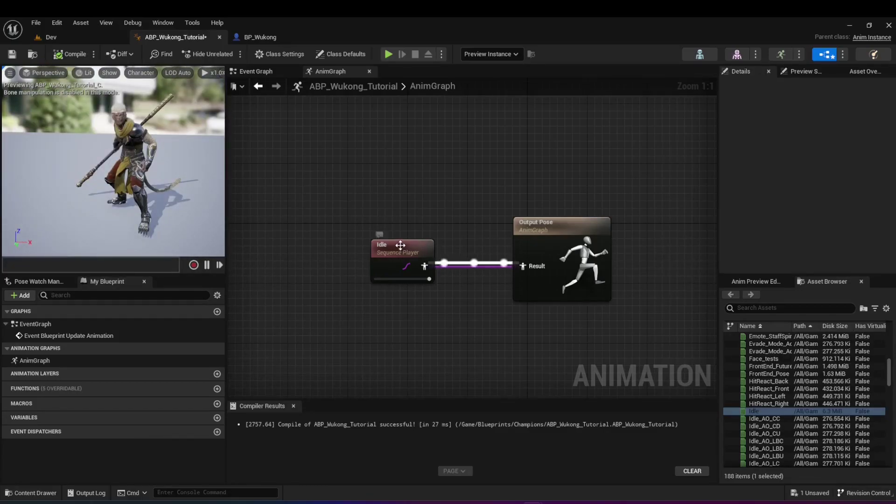
{"action": "left_click", "coordinate": [415, 257]}
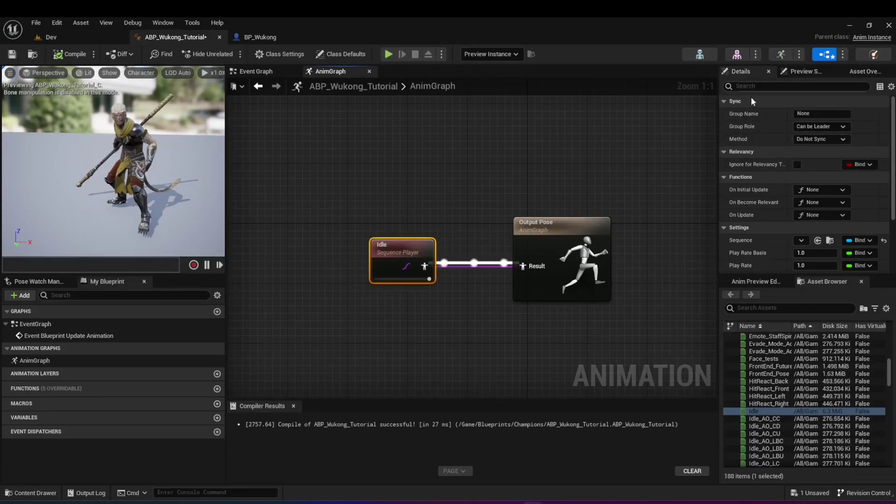
{"action": "scroll", "coordinate": [760, 137], "scroll_direction": "down", "scroll_amount": 3}
Turn on Loop Animation for the Idle Sequence Player and recompile
{"action": "scroll", "coordinate": [760, 135], "scroll_direction": "down", "scroll_amount": 3}
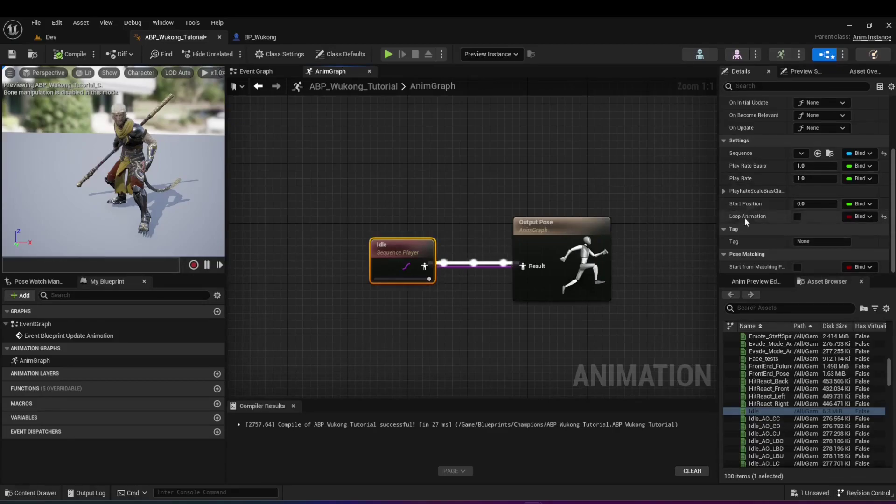
{"action": "left_click", "coordinate": [797, 217]}
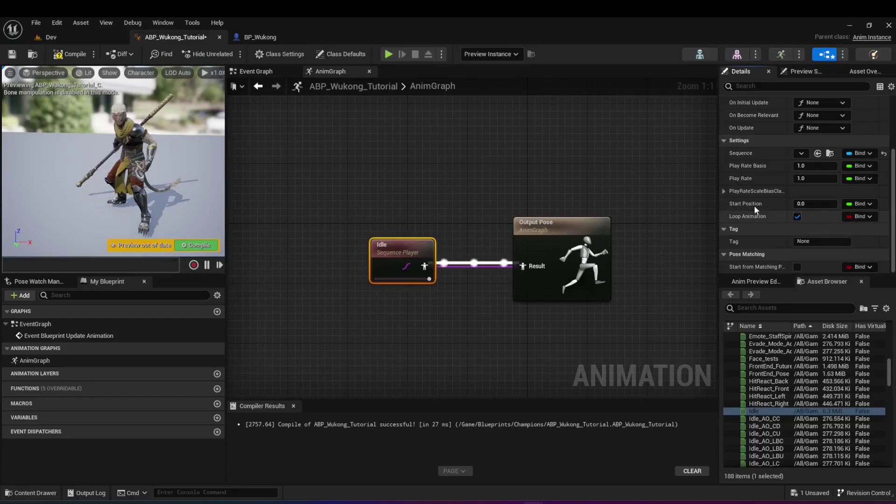
{"action": "left_click", "coordinate": [192, 245]}
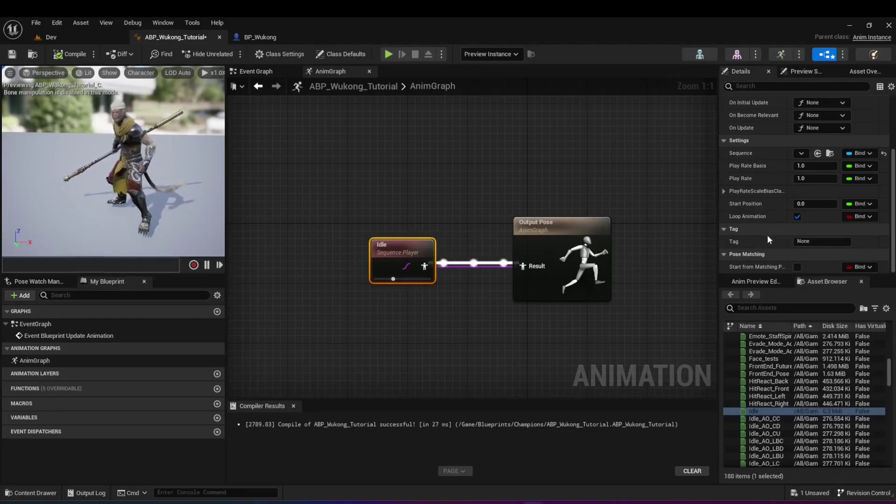
Set the Idle Sequence Player's Play Rate to 2
{"action": "scroll", "coordinate": [777, 224], "scroll_direction": "up", "scroll_amount": 1}
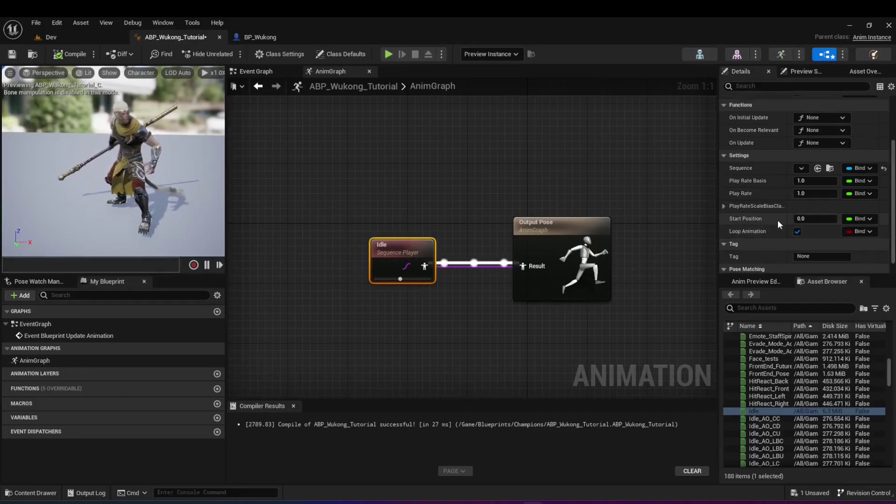
{"action": "scroll", "coordinate": [778, 222], "scroll_direction": "down", "scroll_amount": 1}
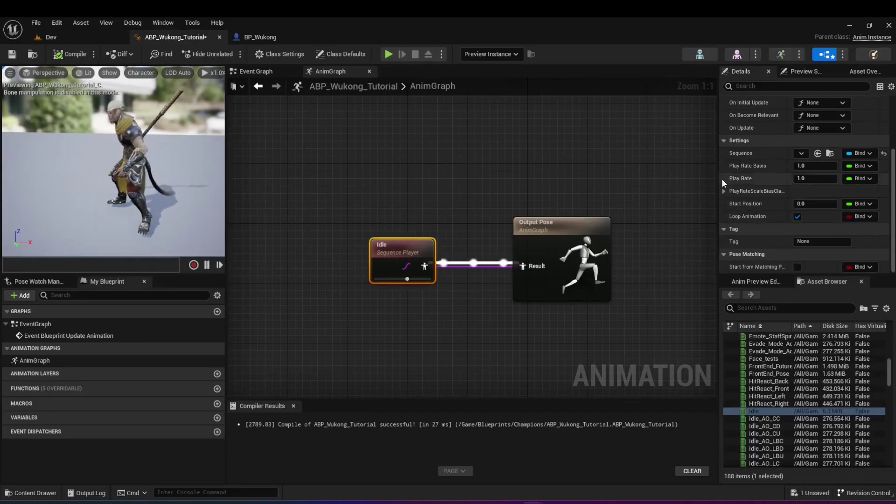
{"action": "left_click", "coordinate": [809, 178]}
{"action": "type", "text": "2"}
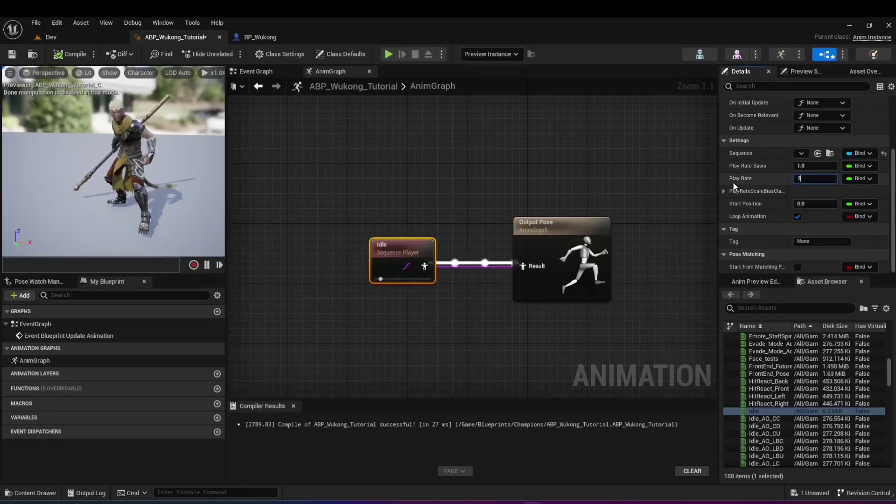
{"action": "key", "text": "Return"}
{"action": "left_click", "coordinate": [696, 178]}
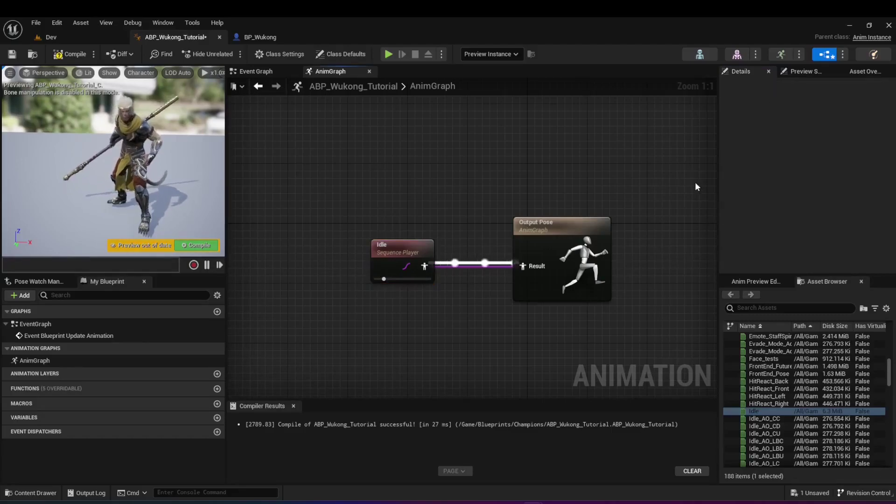
Compile and save ABP_Wukong_Tutorial, then briefly move the character in a Play session
{"action": "left_click", "coordinate": [187, 250]}
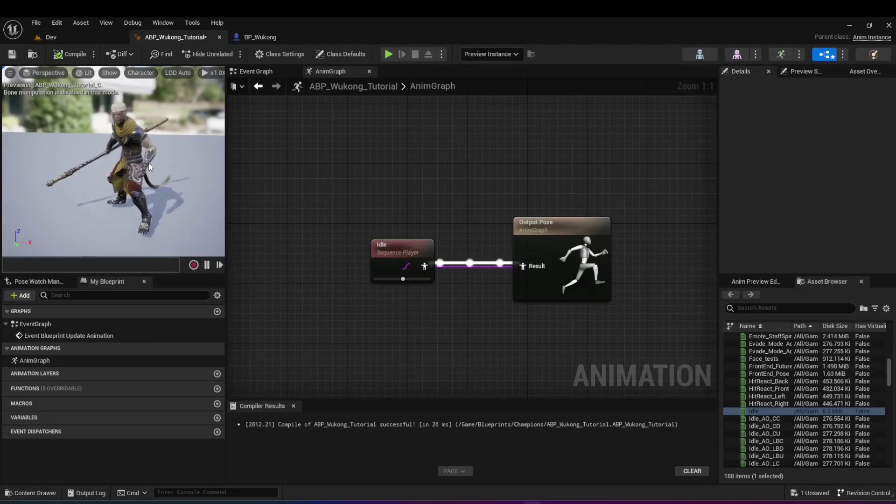
{"action": "left_click", "coordinate": [12, 54]}
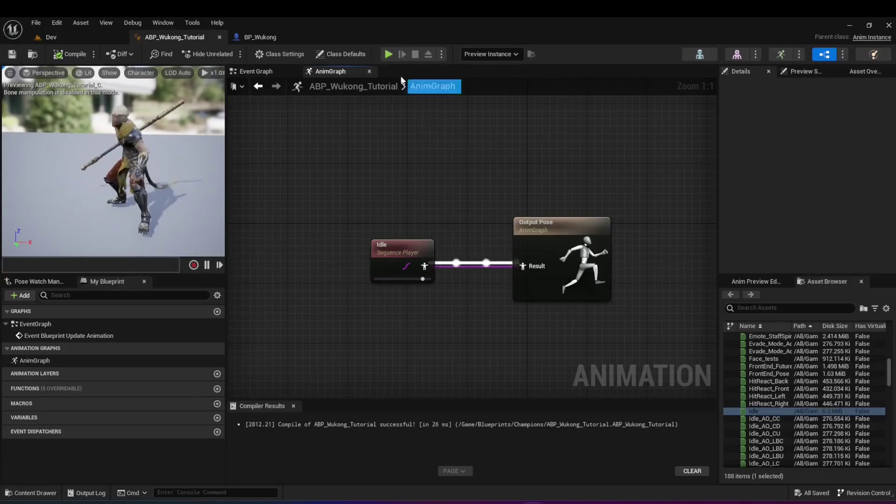
{"action": "left_click", "coordinate": [387, 55]}
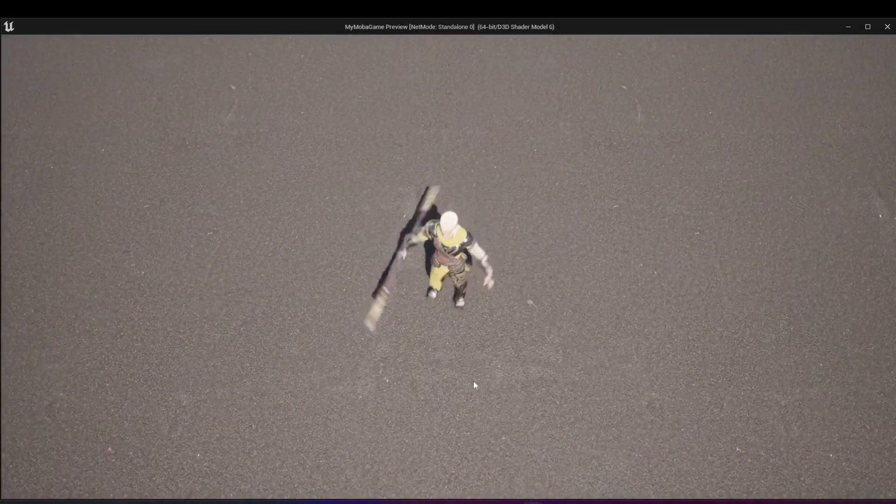
{"action": "right_click", "coordinate": [525, 327]}
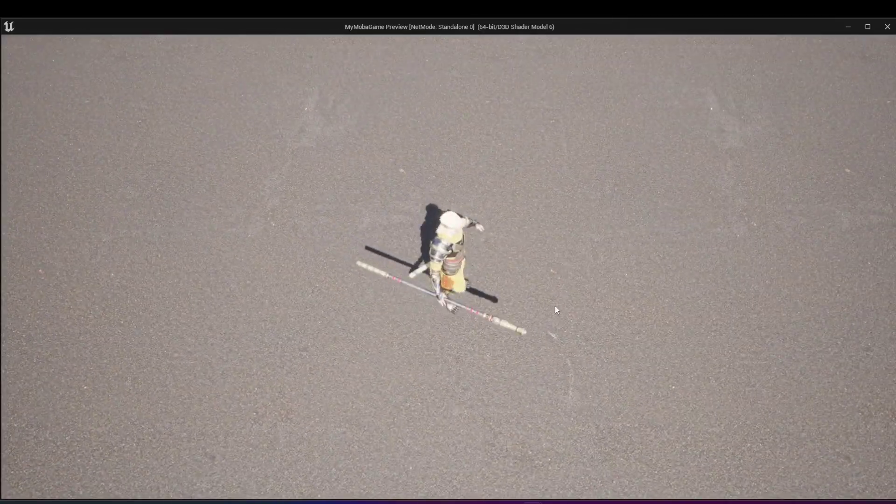
{"action": "key", "text": "Escape"}
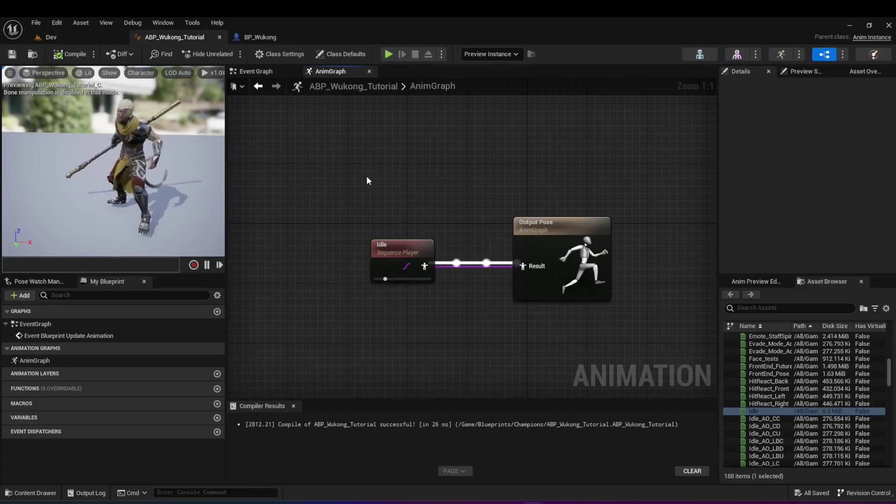
{"action": "left_click", "coordinate": [250, 38]}
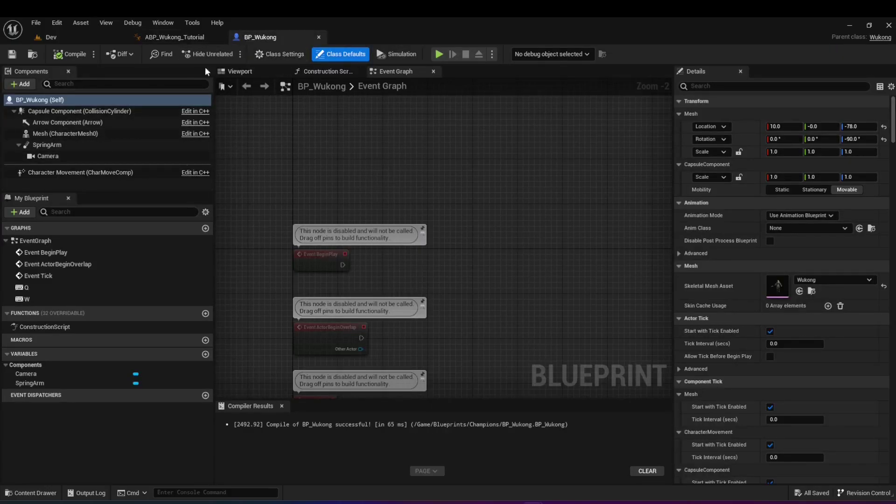
Set BP_Wukong's Anim Class to ABP_Wukong_Tutorial using Use Animation Blueprint mode, then compile and save
{"action": "left_click", "coordinate": [86, 102]}
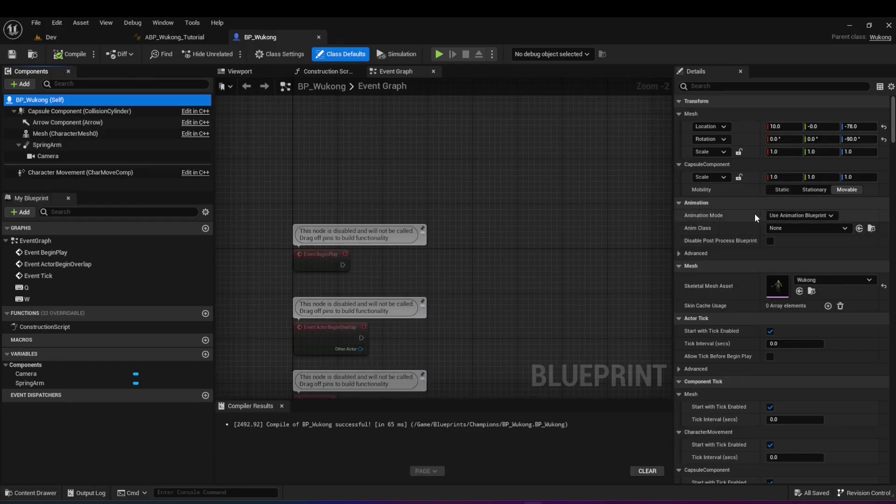
{"action": "left_click", "coordinate": [792, 217]}
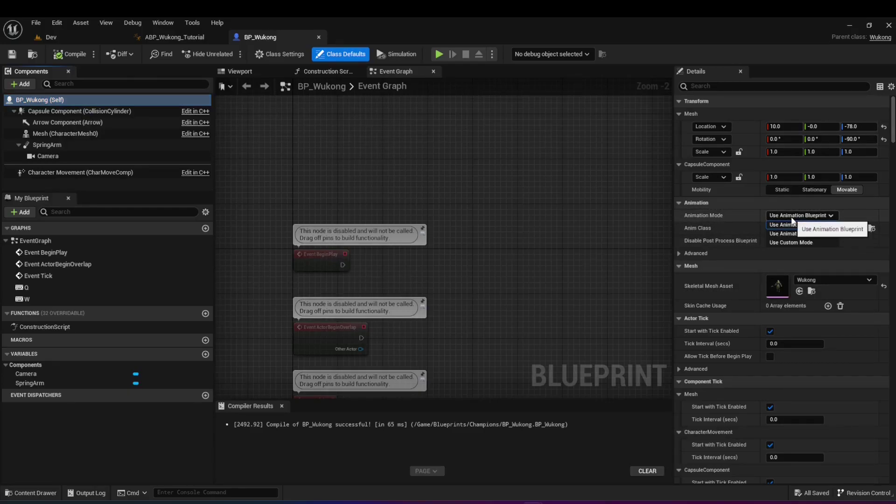
{"action": "left_click", "coordinate": [808, 227]}
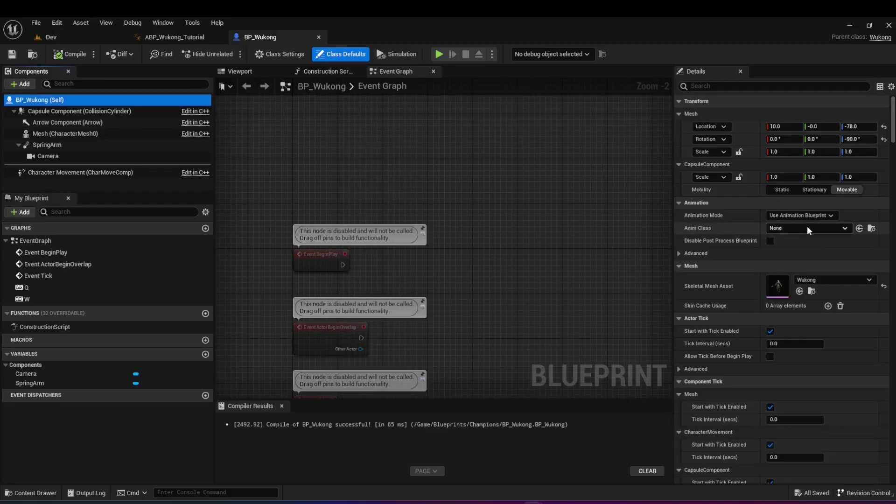
{"action": "left_click", "coordinate": [783, 227]}
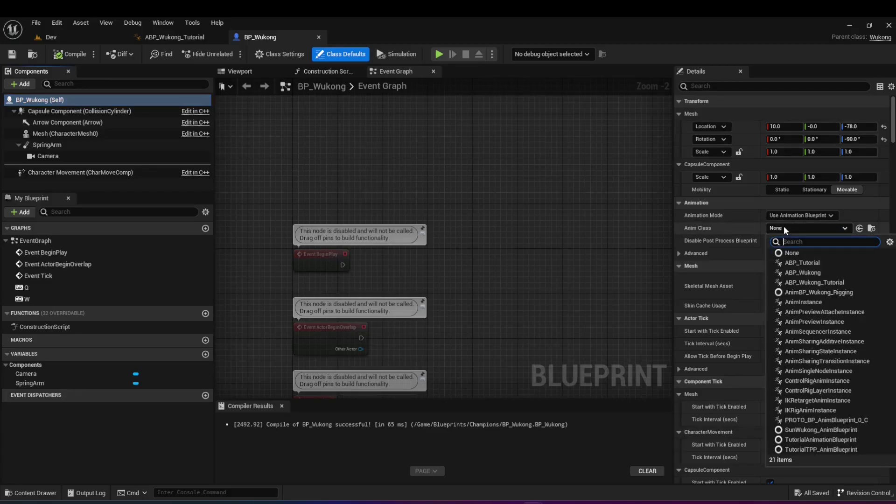
{"action": "left_click", "coordinate": [799, 282]}
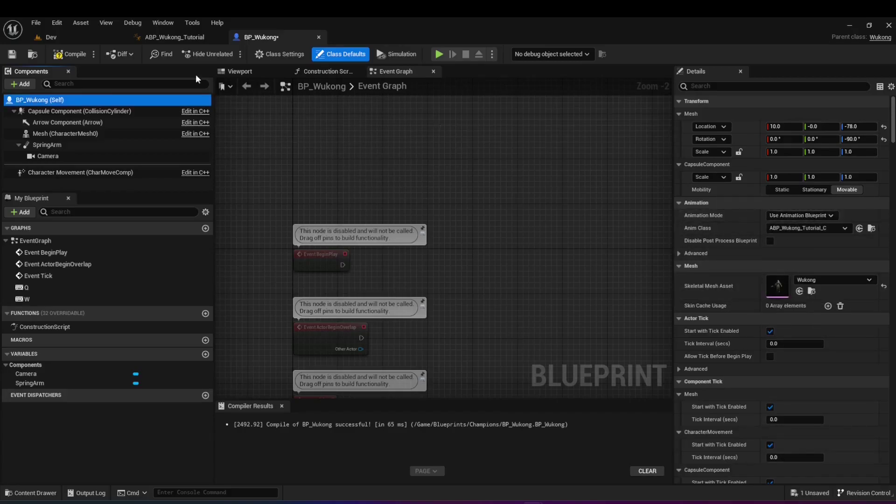
{"action": "left_click", "coordinate": [70, 54]}
{"action": "left_click", "coordinate": [12, 53]}
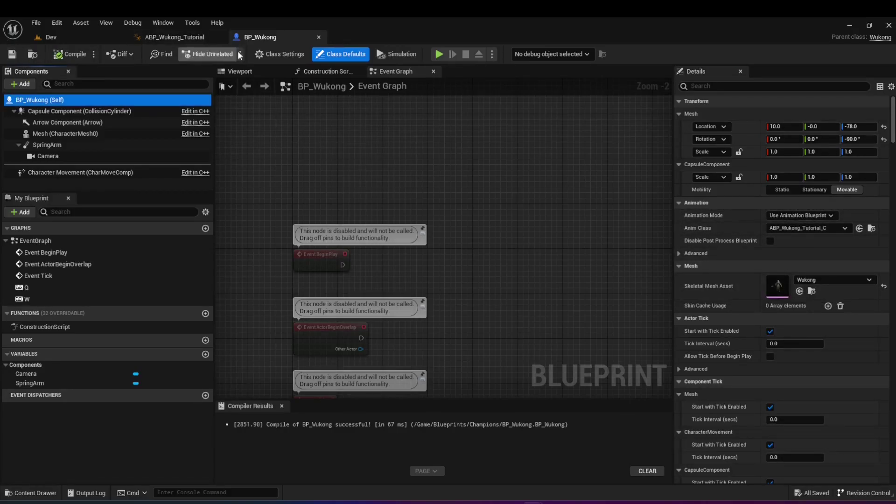
Play-test the character by sending it to a spot, stop the preview, and return to ABP_Wukong_Tutorial
{"action": "left_click", "coordinate": [438, 54]}
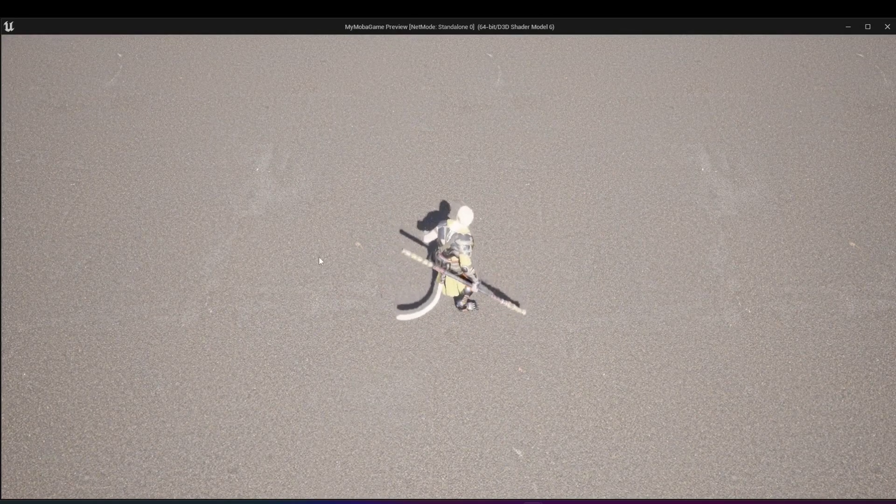
{"action": "right_click", "coordinate": [192, 239]}
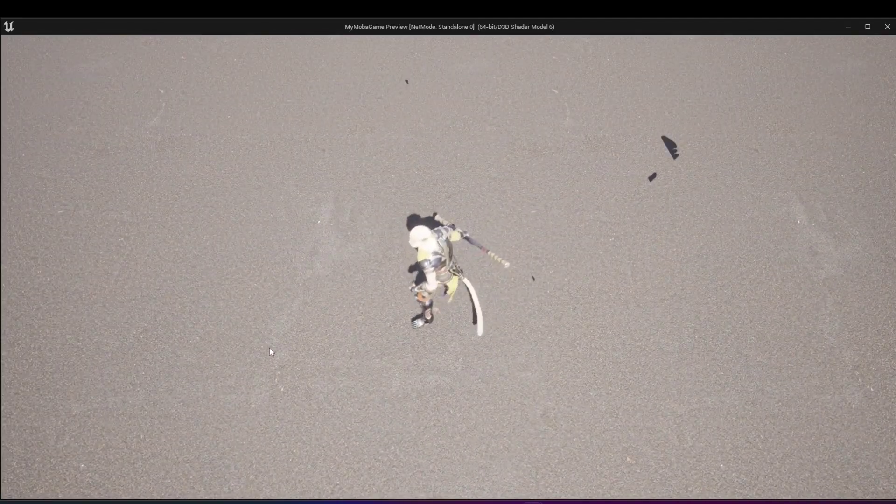
{"action": "key", "text": "Escape"}
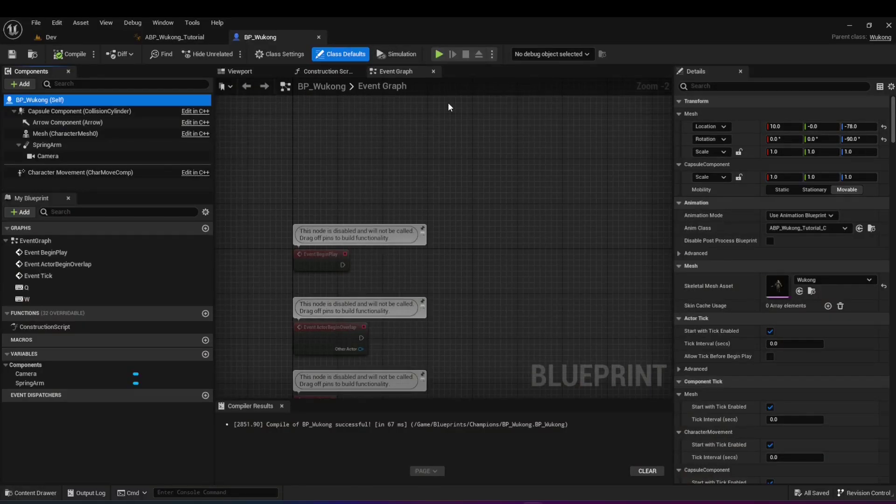
{"action": "left_click", "coordinate": [190, 39]}
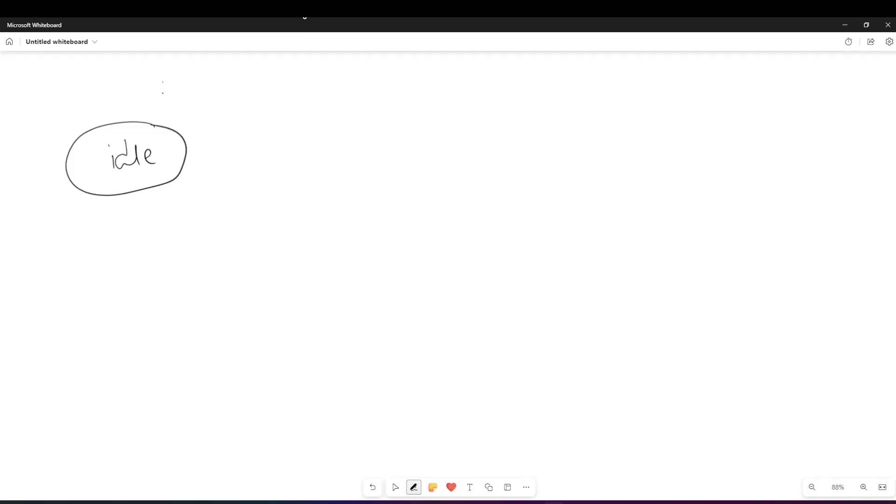
Draw a self-loop on the idle ellipse labelled 'not moving'
{"action": "left_click_drag", "start_coordinate": [108, 122], "coordinate": [116, 118]}
{"action": "left_click_drag", "start_coordinate": [128, 96], "coordinate": [148, 88]}
{"action": "left_click_drag", "start_coordinate": [164, 91], "coordinate": [217, 85]}
{"action": "left_click_drag", "start_coordinate": [218, 76], "coordinate": [215, 105]}
Draw an arrow from idle to a second circle labelled 'Run'
{"action": "mouse_move", "coordinate": [186, 162]}
{"action": "left_mouse_down"}
{"action": "mouse_move", "coordinate": [240, 144]}
{"action": "mouse_move", "coordinate": [360, 138]}
{"action": "left_mouse_up"}
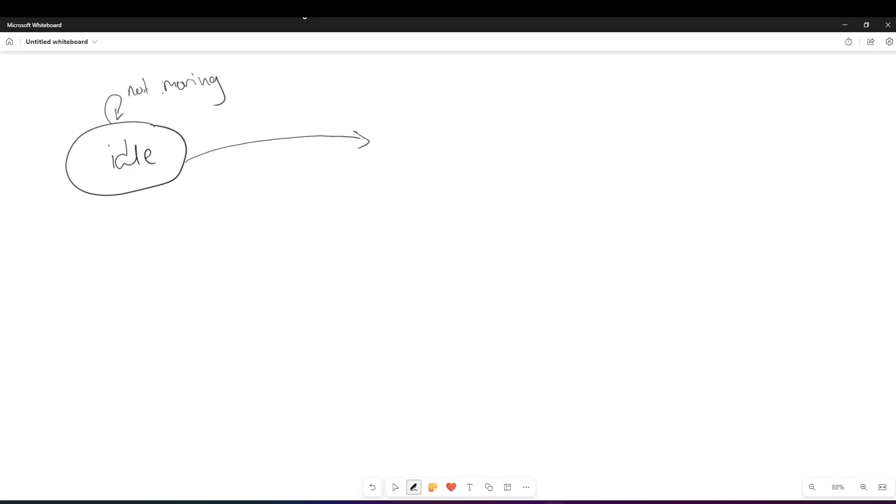
{"action": "mouse_move", "coordinate": [438, 99]}
{"action": "left_mouse_down"}
{"action": "mouse_move", "coordinate": [372, 122]}
{"action": "mouse_move", "coordinate": [420, 175]}
{"action": "mouse_move", "coordinate": [442, 100]}
{"action": "mouse_move", "coordinate": [410, 99]}
{"action": "left_mouse_up"}
{"action": "left_click_drag", "start_coordinate": [394, 138], "coordinate": [408, 153]}
{"action": "left_click_drag", "start_coordinate": [413, 141], "coordinate": [423, 141]}
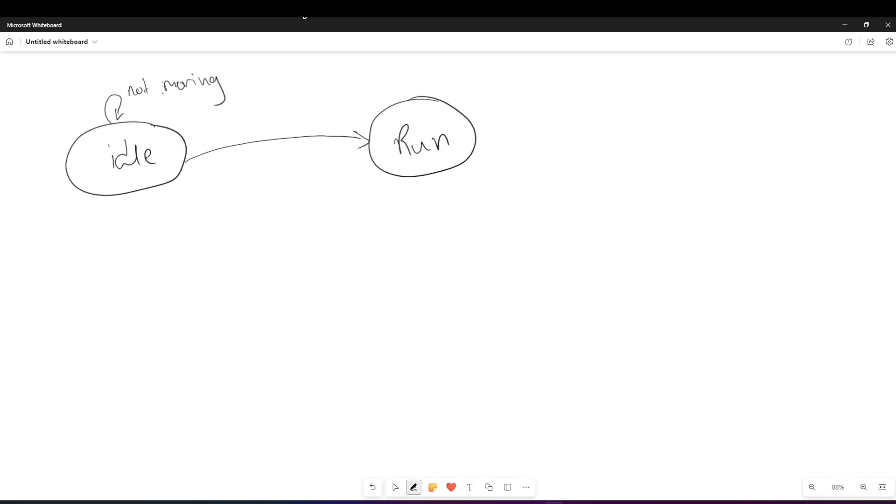
Label the idle-to-Run arrow 'starts to move' (speed > 10)
{"action": "left_click_drag", "start_coordinate": [249, 120], "coordinate": [238, 132]}
{"action": "left_click_drag", "start_coordinate": [258, 117], "coordinate": [259, 133]}
{"action": "left_click_drag", "start_coordinate": [266, 125], "coordinate": [290, 122]}
{"action": "left_click_drag", "start_coordinate": [301, 114], "coordinate": [296, 127]}
{"action": "left_click_drag", "start_coordinate": [312, 109], "coordinate": [329, 119]}
{"action": "left_click_drag", "start_coordinate": [335, 117], "coordinate": [378, 106]}
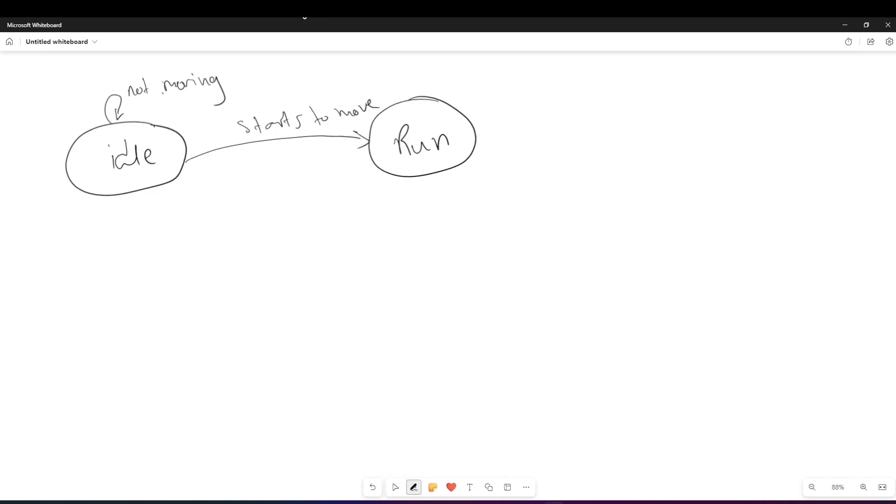
Draw a return arrow from Run to idle labelled 'ends moving' with 'Speed < 10' underlined
{"action": "mouse_move", "coordinate": [373, 168]}
{"action": "left_mouse_down"}
{"action": "mouse_move", "coordinate": [317, 185]}
{"action": "mouse_move", "coordinate": [179, 191]}
{"action": "mouse_move", "coordinate": [188, 209]}
{"action": "mouse_move", "coordinate": [195, 190]}
{"action": "mouse_move", "coordinate": [214, 184]}
{"action": "left_mouse_up"}
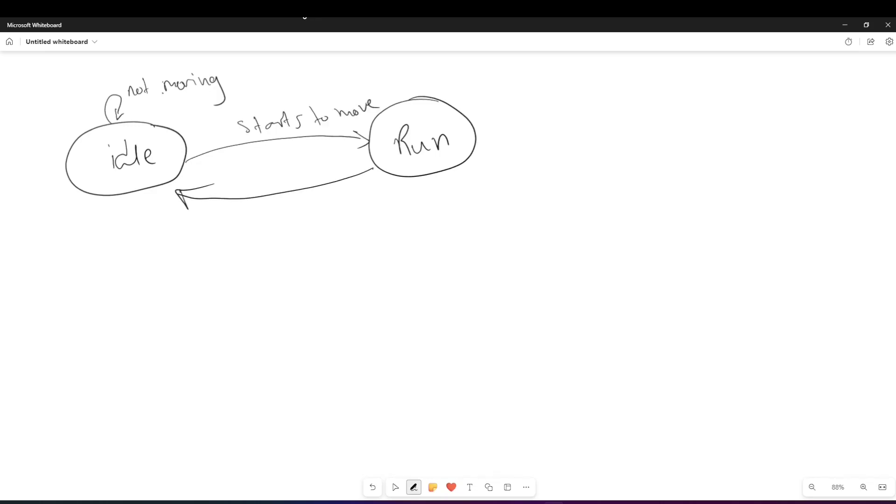
{"action": "left_click_drag", "start_coordinate": [281, 222], "coordinate": [298, 219]}
{"action": "left_click_drag", "start_coordinate": [314, 218], "coordinate": [360, 210]}
{"action": "left_click_drag", "start_coordinate": [361, 205], "coordinate": [382, 240]}
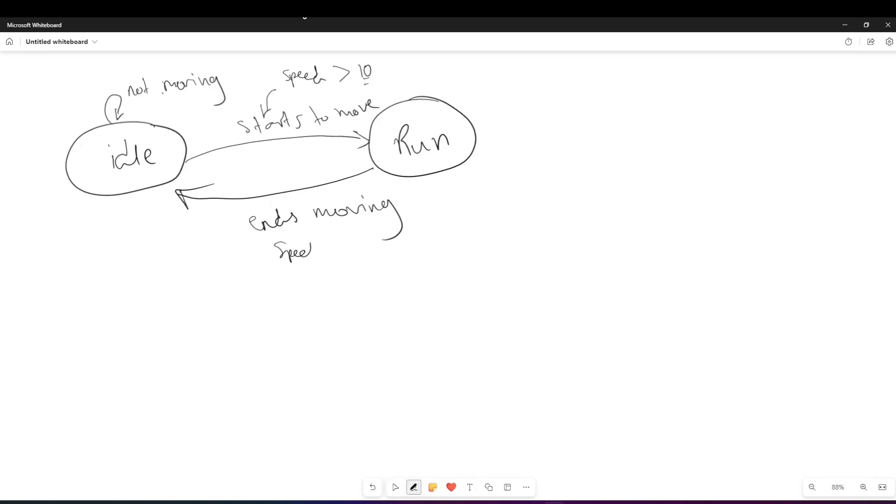
{"action": "left_click_drag", "start_coordinate": [311, 251], "coordinate": [319, 257]}
{"action": "left_click_drag", "start_coordinate": [285, 274], "coordinate": [344, 256]}
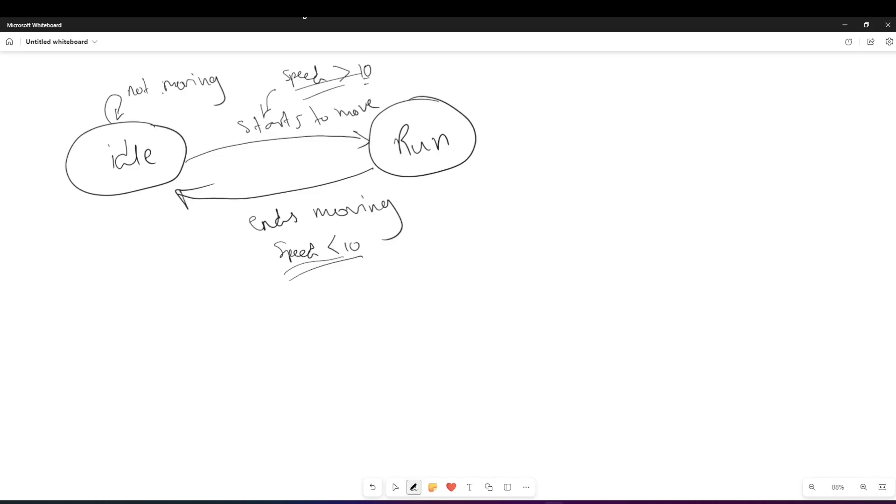
Leave the whiteboard and delete the Idle sequence player from the AnimGraph
{"action": "left_click", "coordinate": [395, 487]}
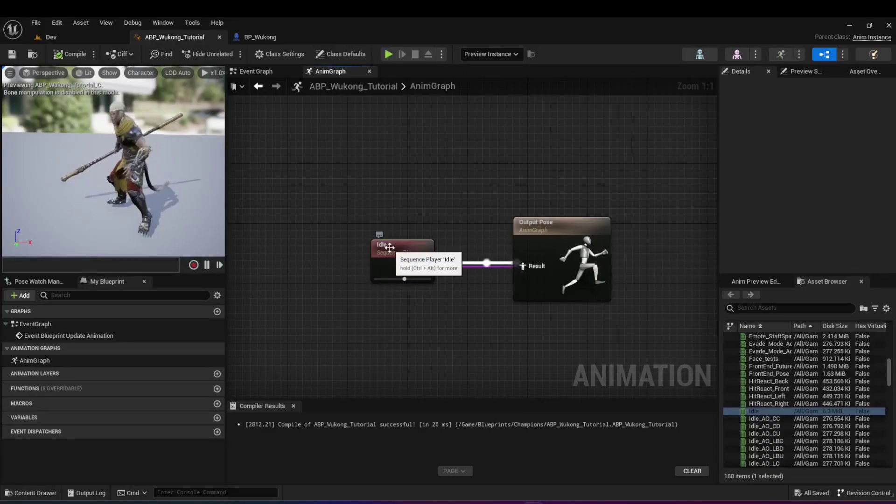
{"action": "left_click", "coordinate": [383, 244]}
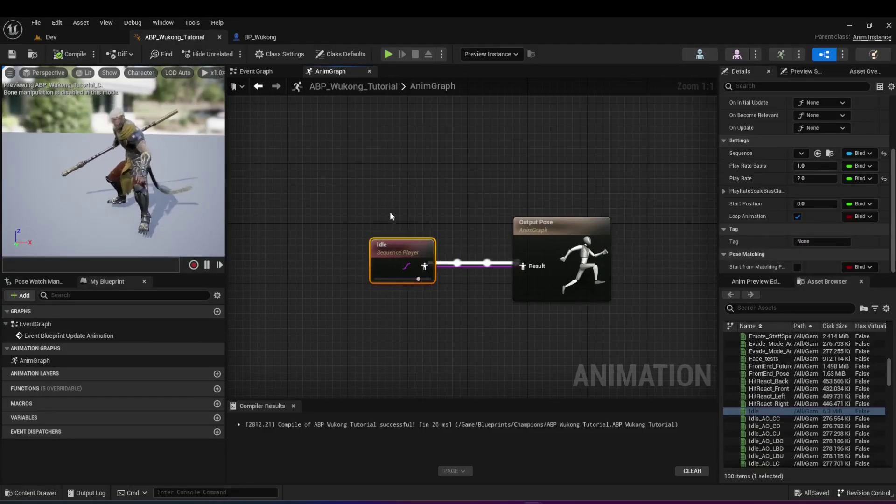
{"action": "key", "text": "Delete"}
Add a State Machine node to the AnimGraph and name it Movement
{"action": "right_click_drag", "start_coordinate": [442, 213], "coordinate": [351, 260]}
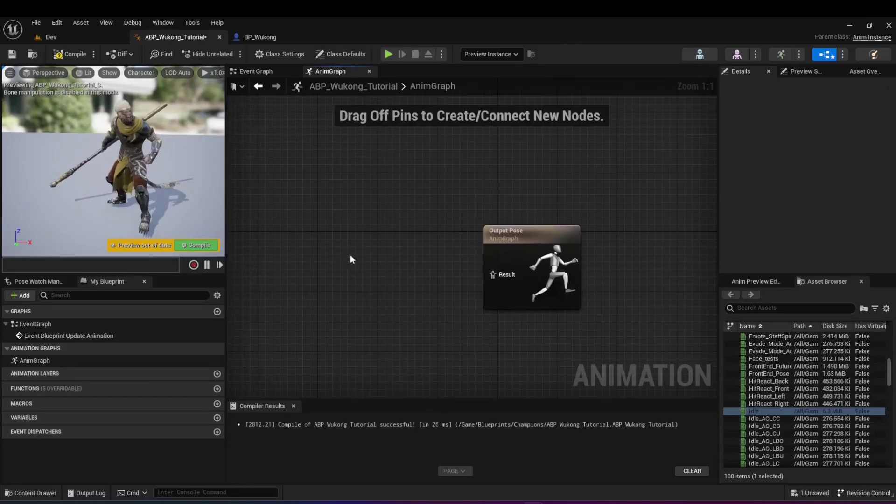
{"action": "right_click", "coordinate": [316, 265]}
{"action": "type", "text": "stat"}
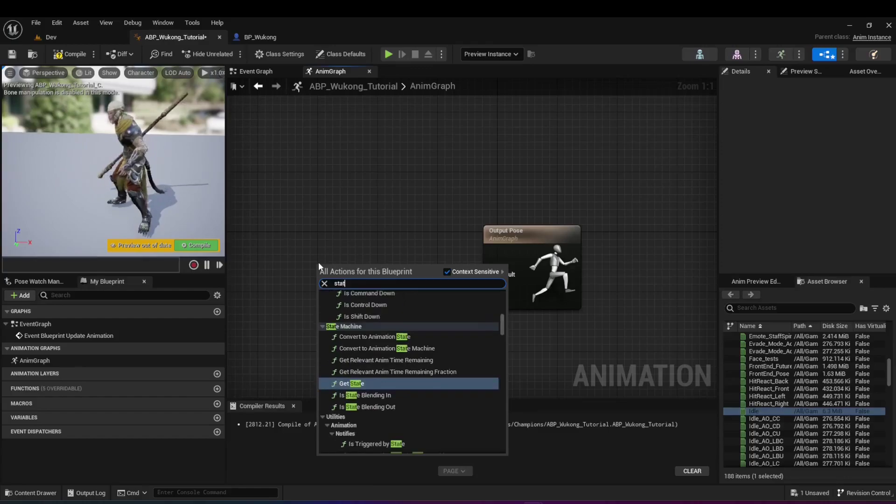
{"action": "type", "text": "e machine"}
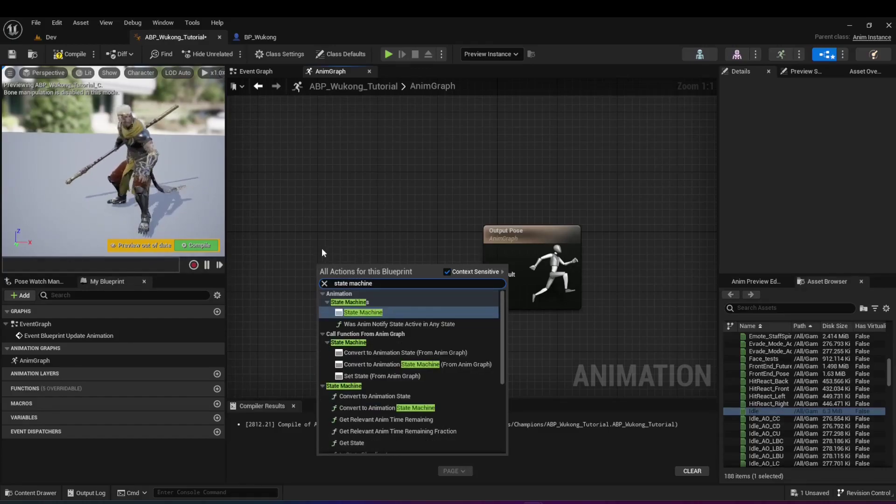
{"action": "left_click", "coordinate": [377, 313]}
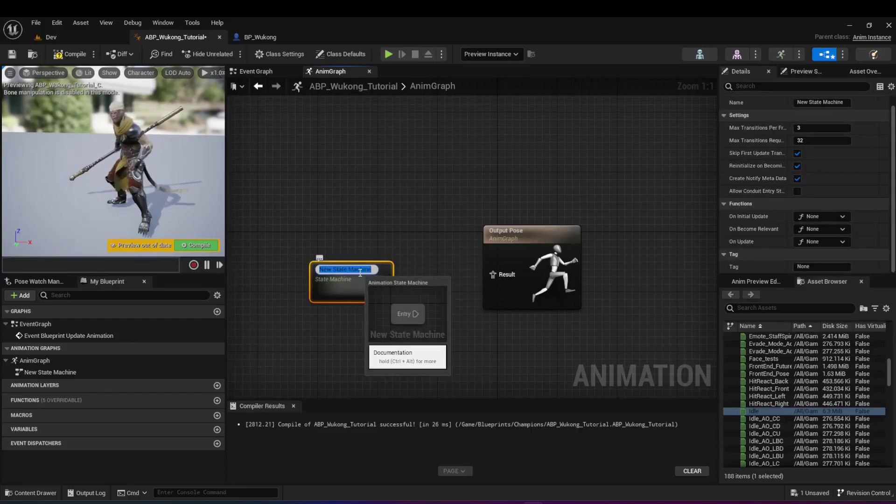
{"action": "type", "text": "Movement"}
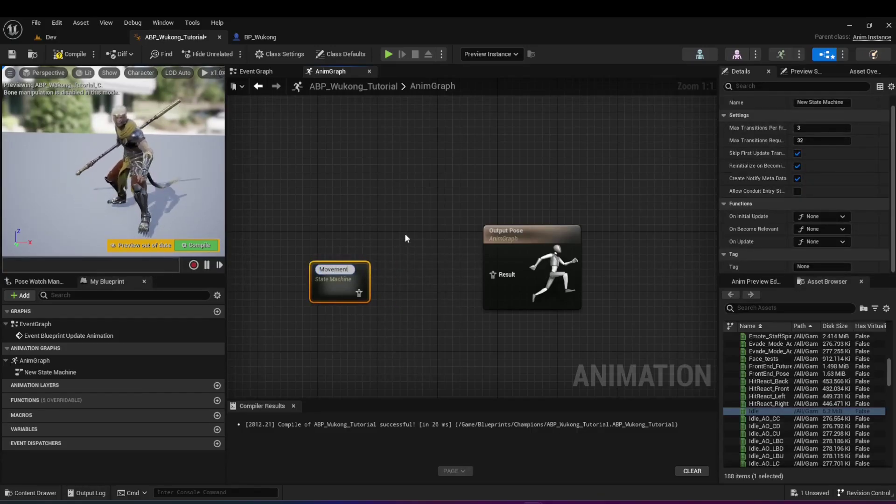
Confirm the Movement name and open the Movement state machine graph
{"action": "left_click", "coordinate": [373, 217]}
{"action": "right_click_drag", "start_coordinate": [358, 251], "coordinate": [343, 267]}
{"action": "double_click", "coordinate": [342, 270]}
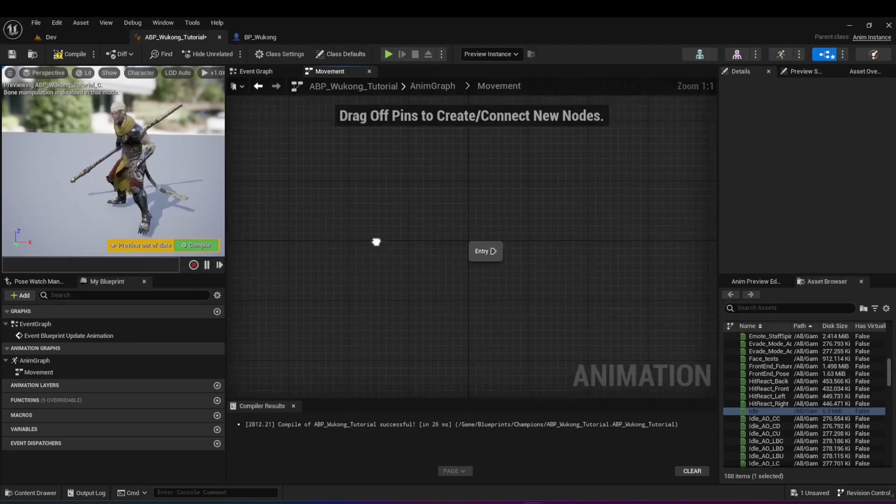
{"action": "right_click_drag", "start_coordinate": [376, 241], "coordinate": [277, 283]}
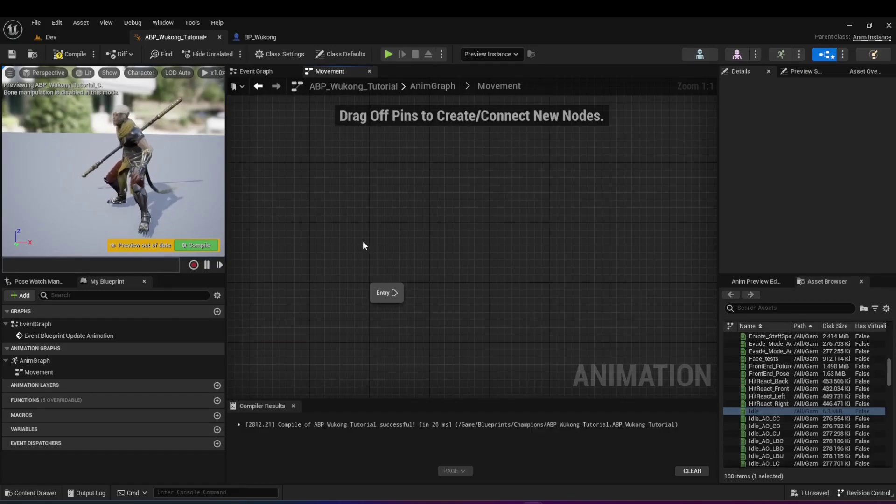
{"action": "right_click_drag", "start_coordinate": [400, 262], "coordinate": [360, 240]}
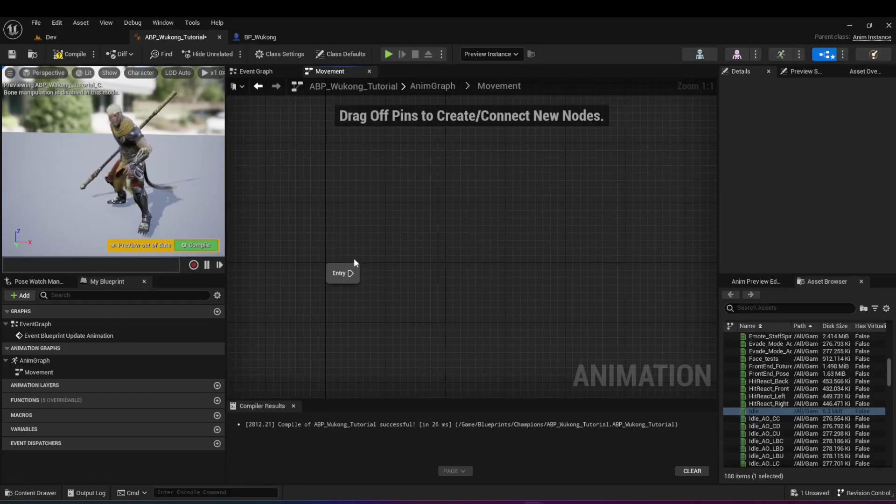
{"action": "left_click_drag", "start_coordinate": [349, 273], "coordinate": [368, 229]}
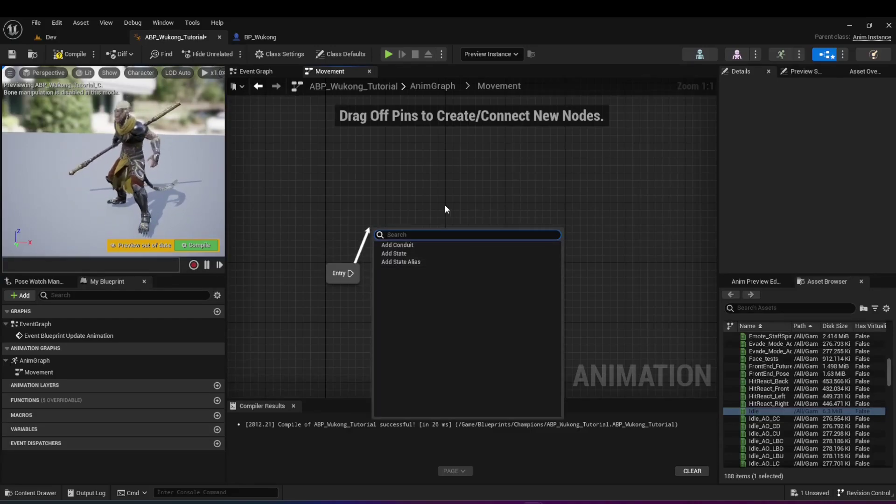
{"action": "left_click", "coordinate": [404, 213]}
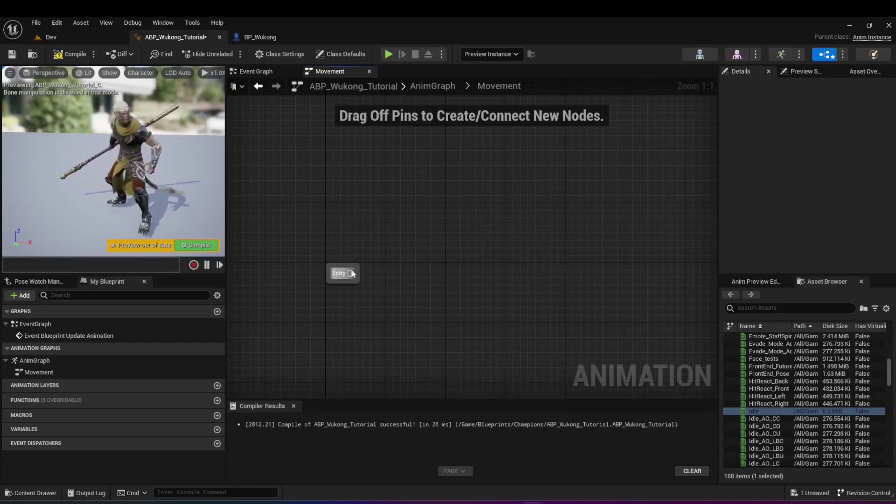
{"action": "left_click_drag", "start_coordinate": [350, 274], "coordinate": [451, 279]}
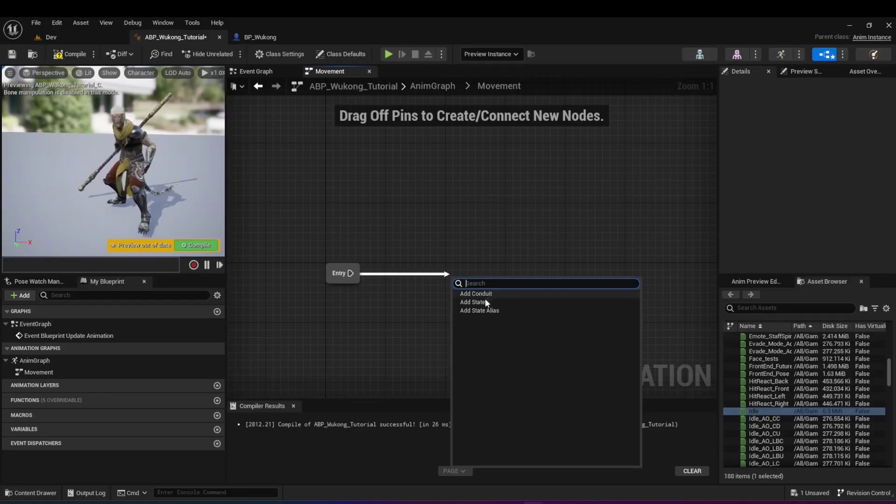
{"action": "left_click", "coordinate": [443, 255]}
Add a state named Idle next to Entry and wire Entry into it
{"action": "right_click", "coordinate": [426, 278]}
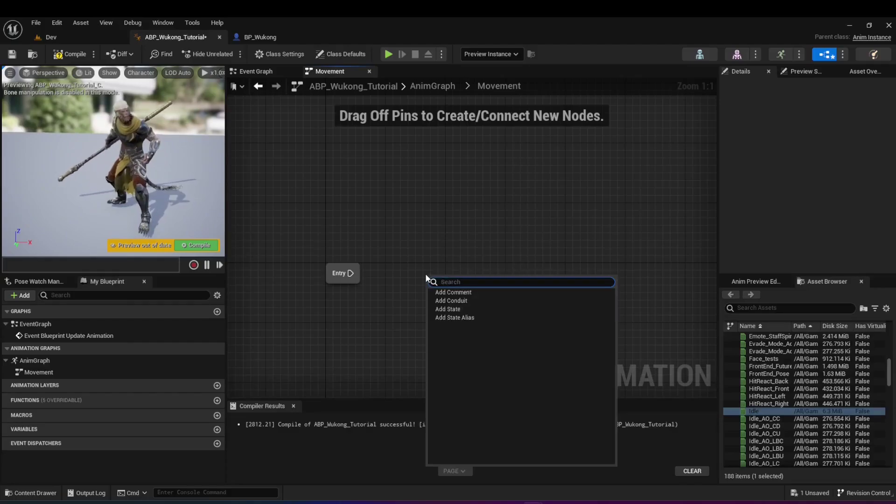
{"action": "left_click", "coordinate": [464, 309]}
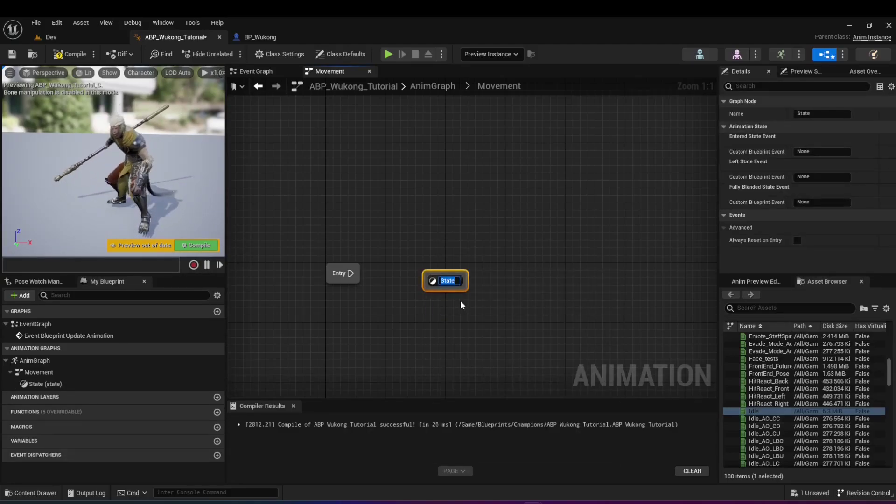
{"action": "type", "text": "Idl"}
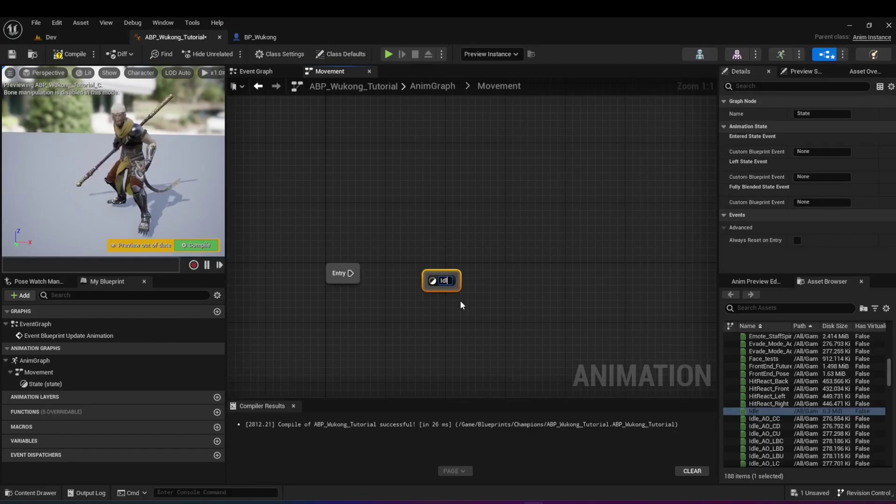
{"action": "type", "text": "e"}
{"action": "key", "text": "Return"}
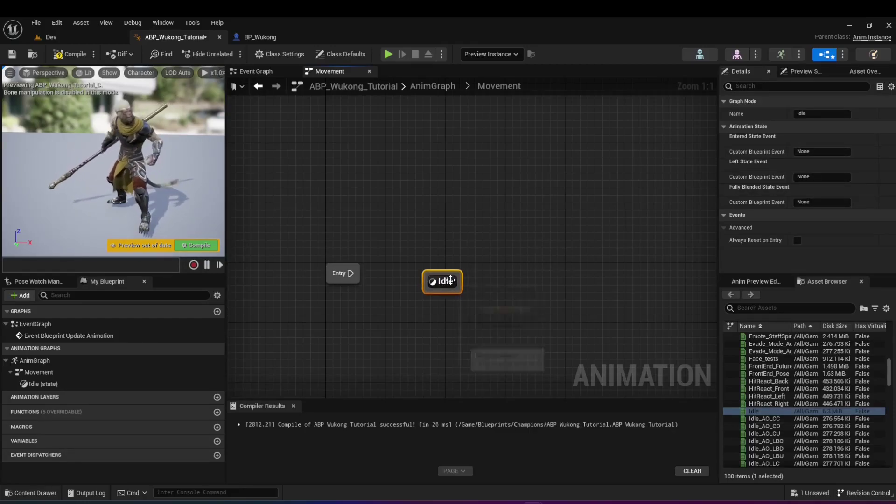
{"action": "left_click_drag", "start_coordinate": [451, 280], "coordinate": [443, 272]}
{"action": "left_click_drag", "start_coordinate": [355, 274], "coordinate": [431, 275]}
{"action": "right_click_drag", "start_coordinate": [438, 259], "coordinate": [404, 269]}
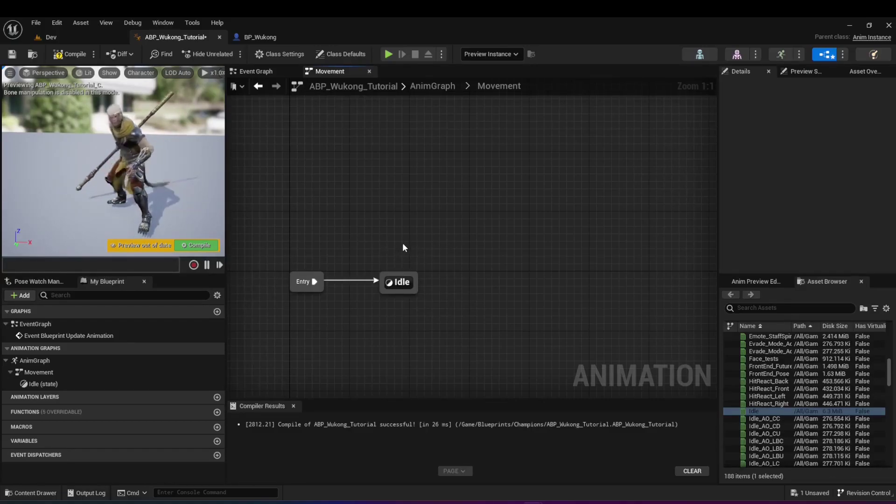
Inside the Idle state, wire an Idle sequence player into Output Animation Pose
{"action": "double_click", "coordinate": [398, 282]}
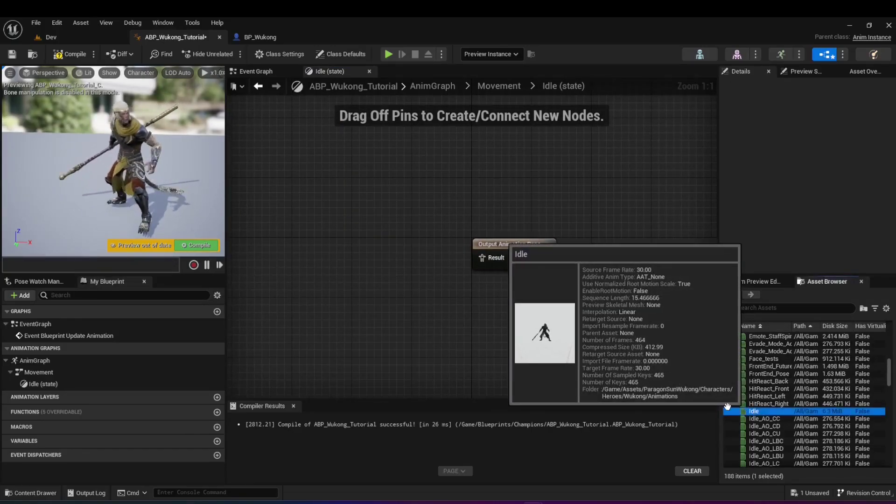
{"action": "left_click_drag", "start_coordinate": [750, 411], "coordinate": [483, 260]}
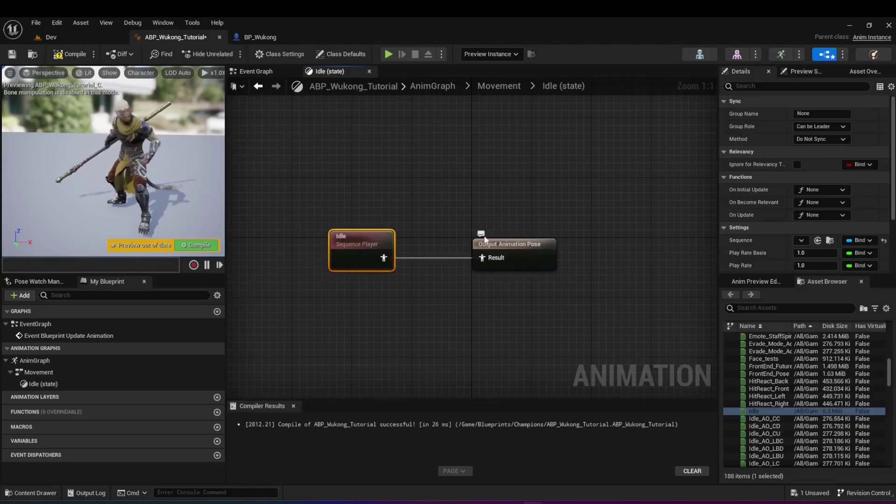
{"action": "left_click", "coordinate": [487, 228]}
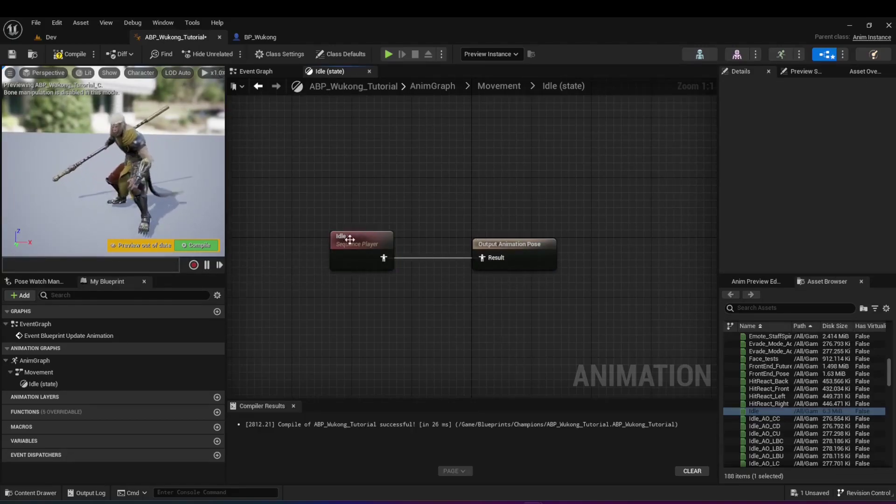
Enable Loop Animation on the Idle player, then compile and save the blueprint
{"action": "left_click", "coordinate": [364, 239]}
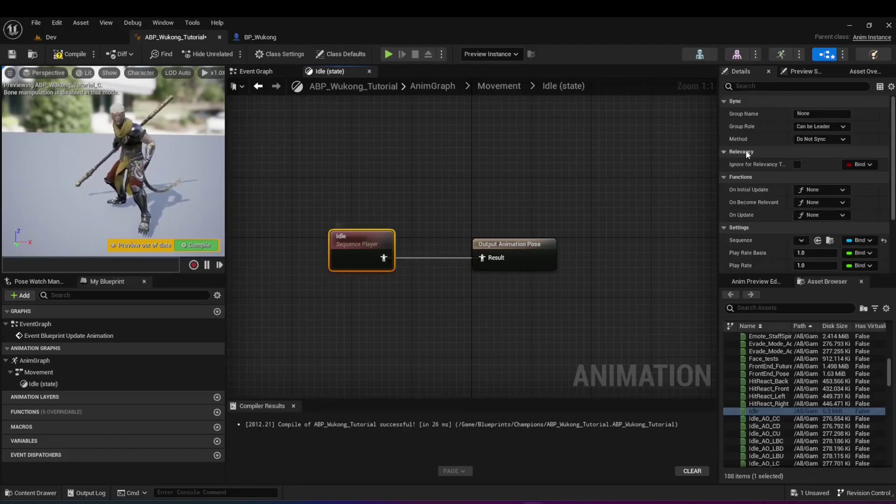
{"action": "scroll", "coordinate": [794, 167], "scroll_direction": "down", "scroll_amount": 5}
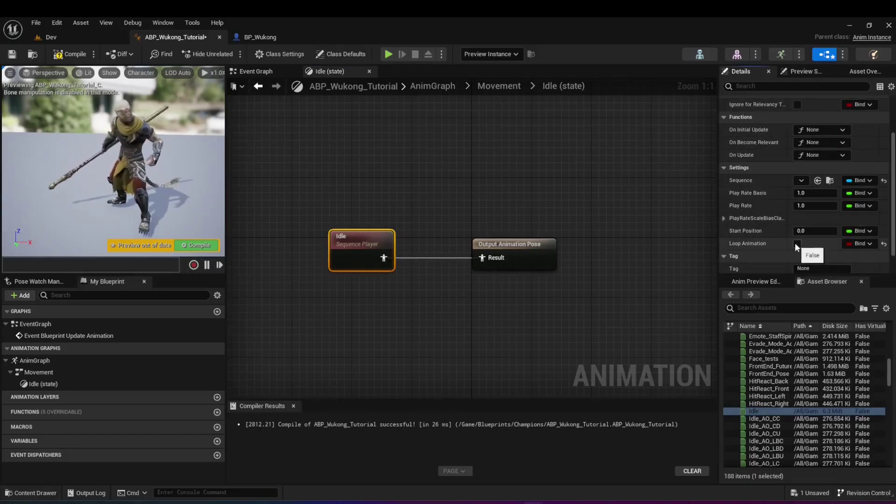
{"action": "left_click", "coordinate": [797, 243]}
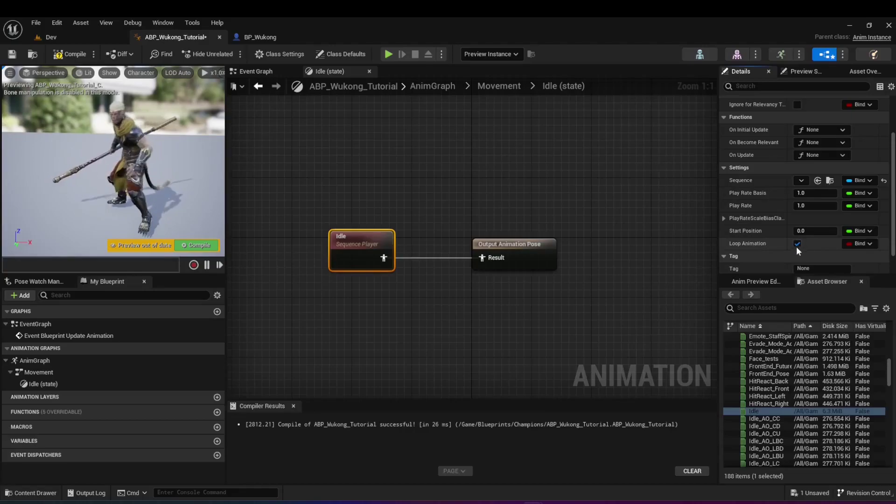
{"action": "left_click", "coordinate": [481, 203]}
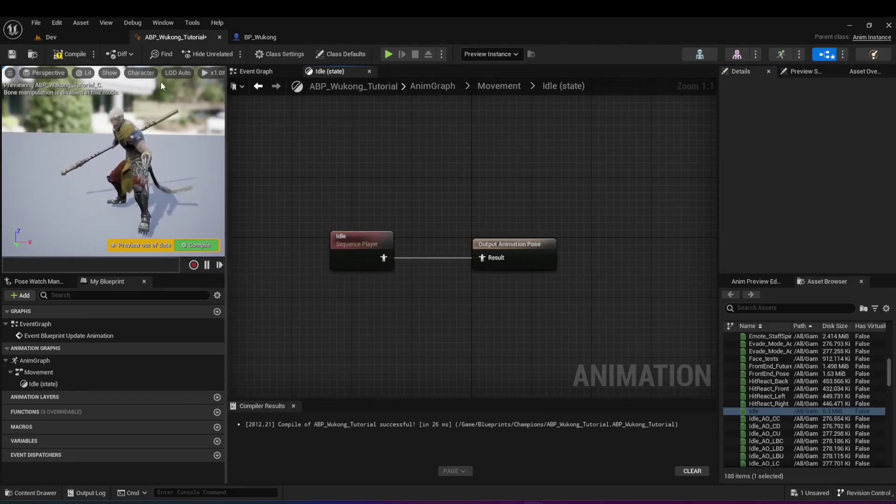
{"action": "left_click", "coordinate": [70, 54]}
{"action": "left_click", "coordinate": [12, 55]}
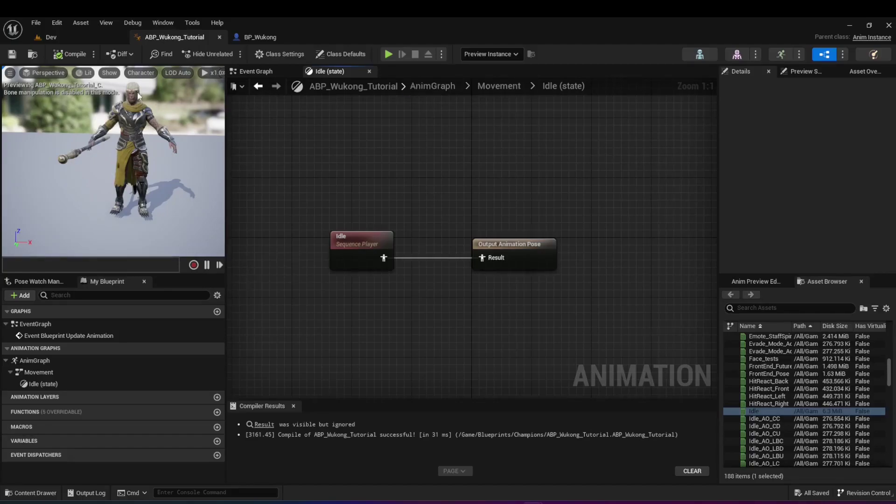
{"action": "left_click_drag", "start_coordinate": [139, 146], "coordinate": [88, 143]}
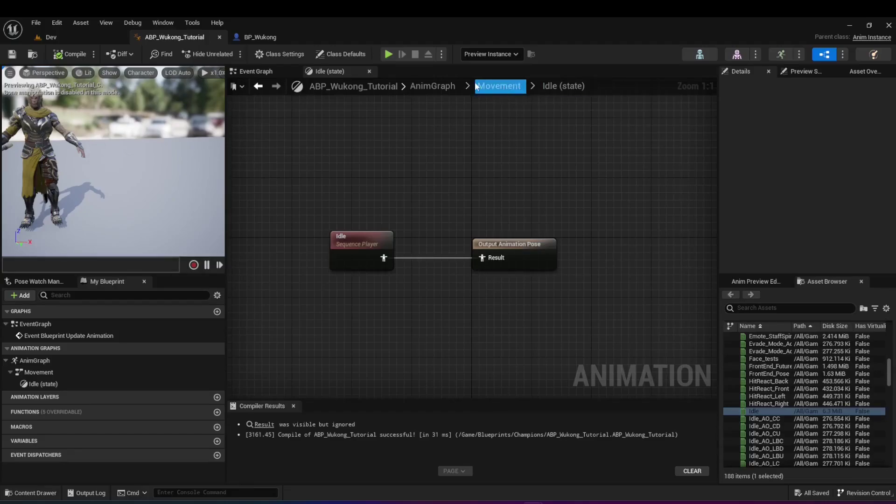
In the main AnimGraph, connect the Movement state machine's output to Output Pose Result
{"action": "left_click", "coordinate": [507, 85]}
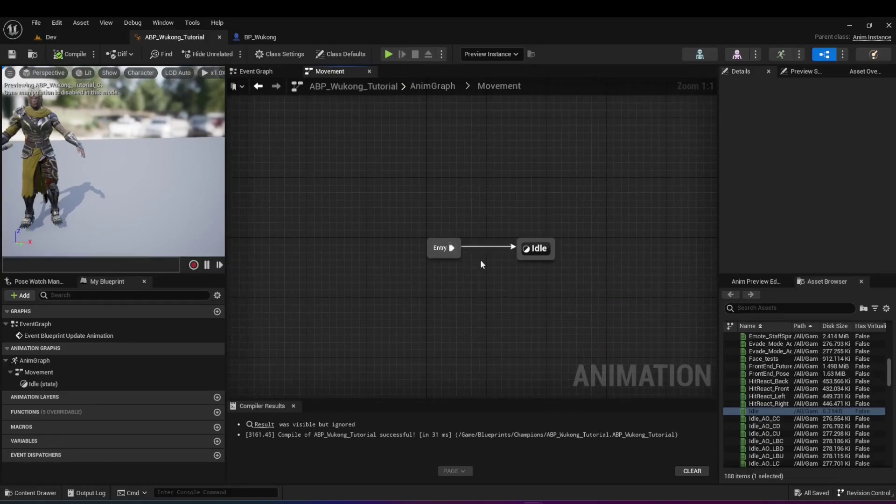
{"action": "left_click", "coordinate": [433, 87]}
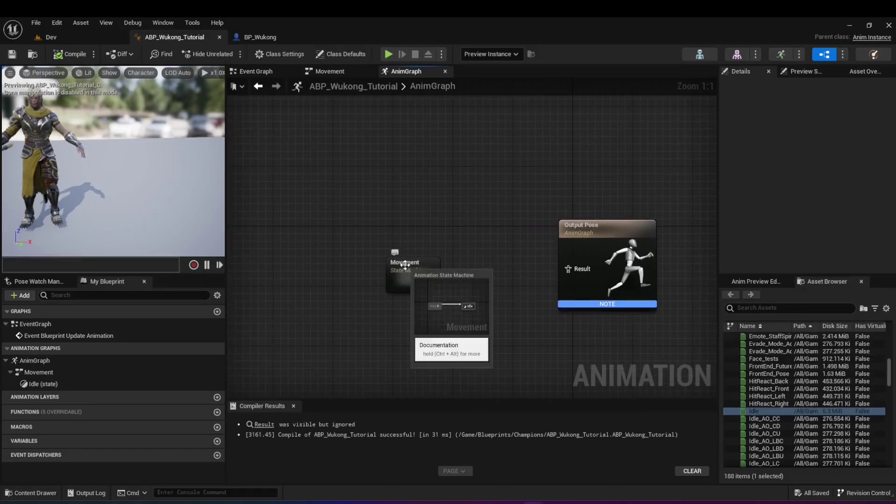
{"action": "left_click_drag", "start_coordinate": [423, 259], "coordinate": [404, 239]}
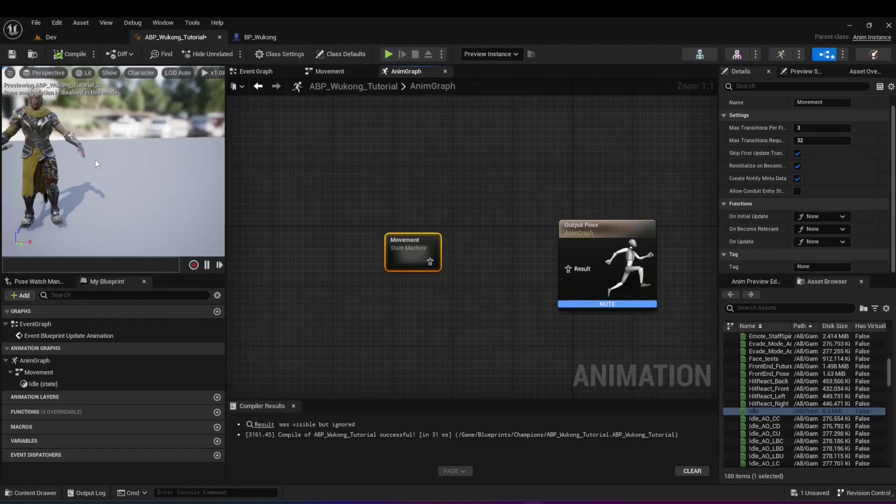
{"action": "left_click_drag", "start_coordinate": [95, 160], "coordinate": [121, 157]}
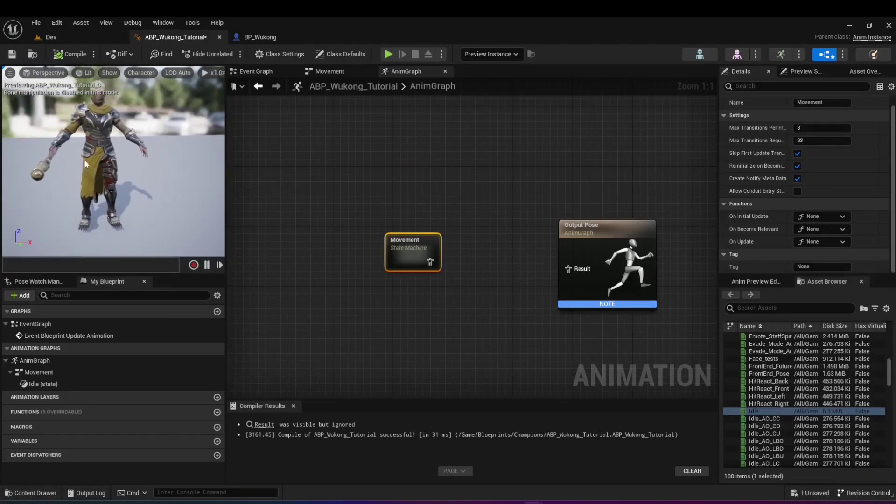
{"action": "left_click_drag", "start_coordinate": [429, 263], "coordinate": [508, 273]}
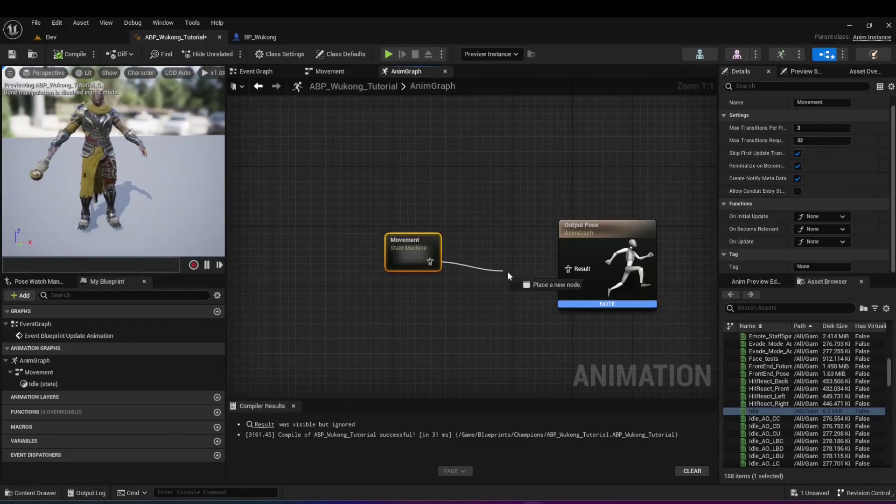
{"action": "left_click_drag", "start_coordinate": [577, 273], "coordinate": [576, 274]}
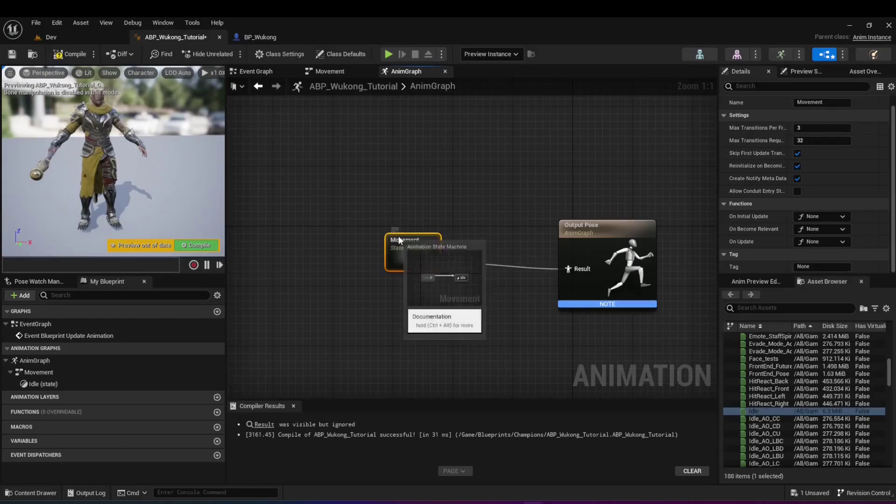
{"action": "left_click_drag", "start_coordinate": [399, 236], "coordinate": [421, 243]}
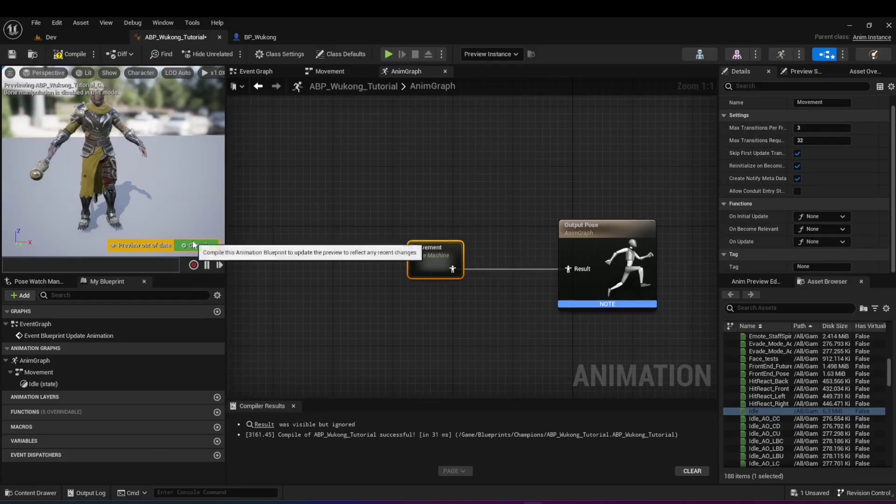
Recompile and reopen the Movement state machine graph
{"action": "left_click", "coordinate": [198, 245]}
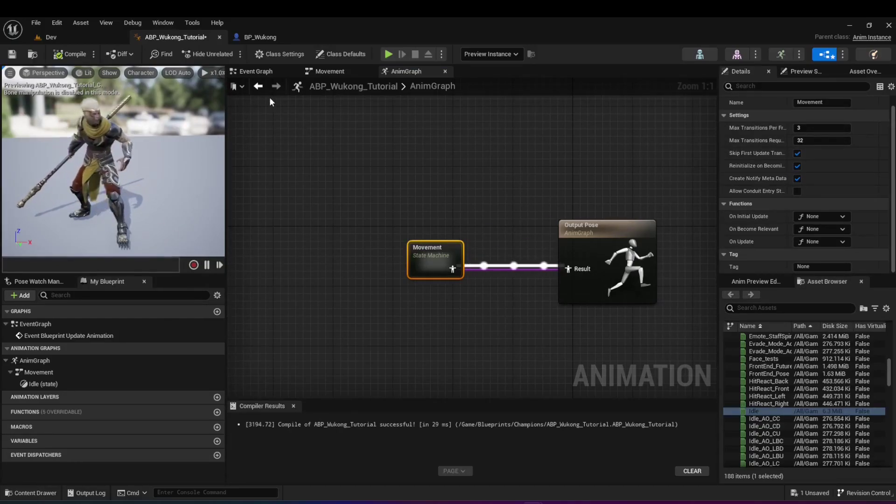
{"action": "double_click", "coordinate": [426, 254]}
{"action": "right_click_drag", "start_coordinate": [391, 191], "coordinate": [304, 190]}
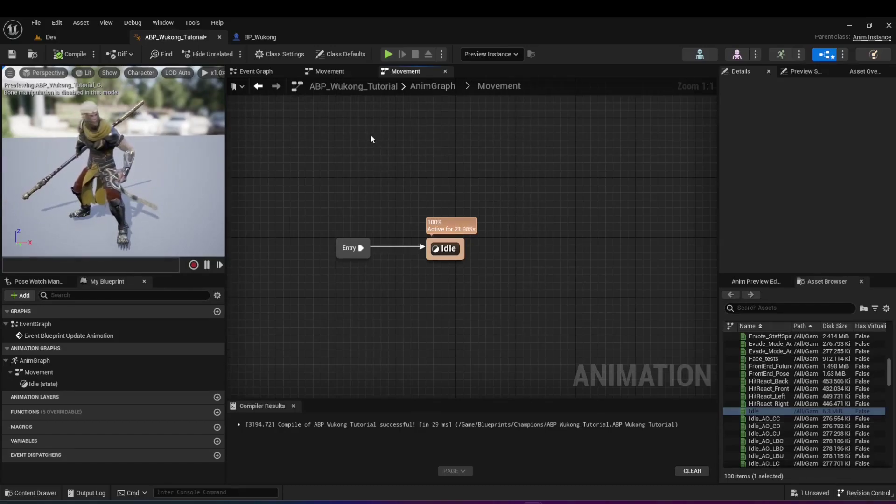
Add a new state named Running beside Idle in the Movement graph
{"action": "right_click_drag", "start_coordinate": [370, 138], "coordinate": [289, 144]}
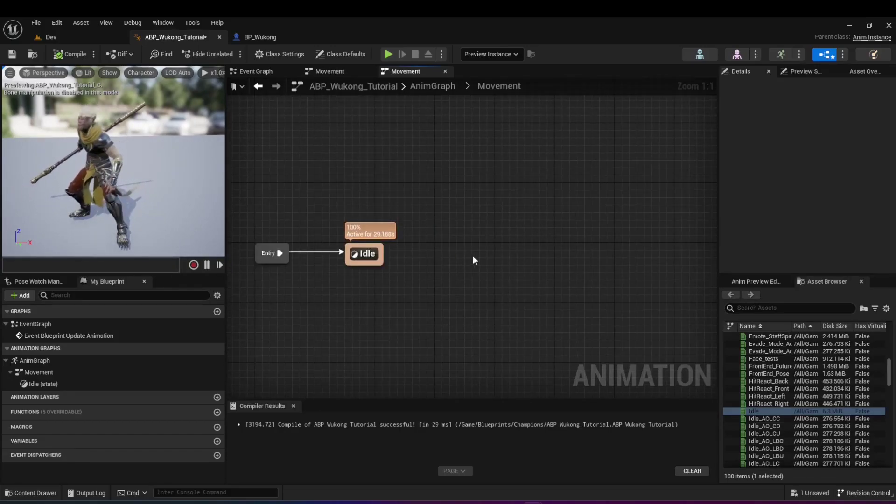
{"action": "right_click", "coordinate": [450, 254]}
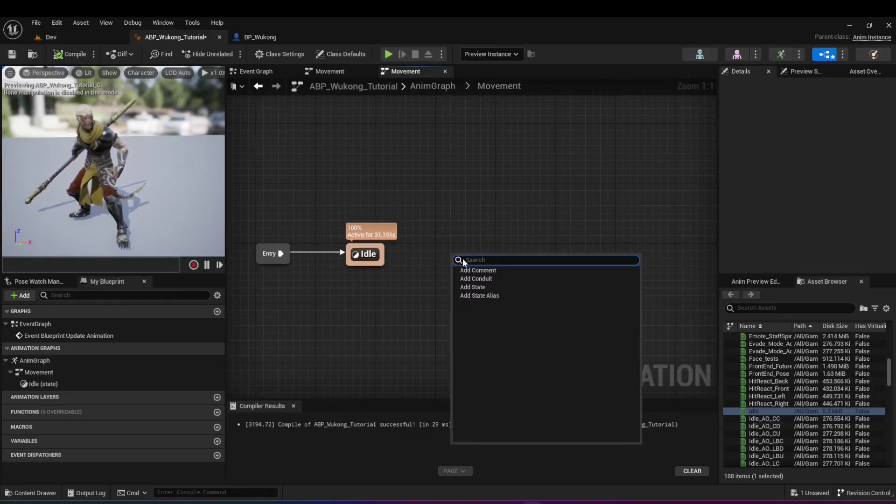
{"action": "left_click", "coordinate": [470, 284]}
{"action": "type", "text": "R"}
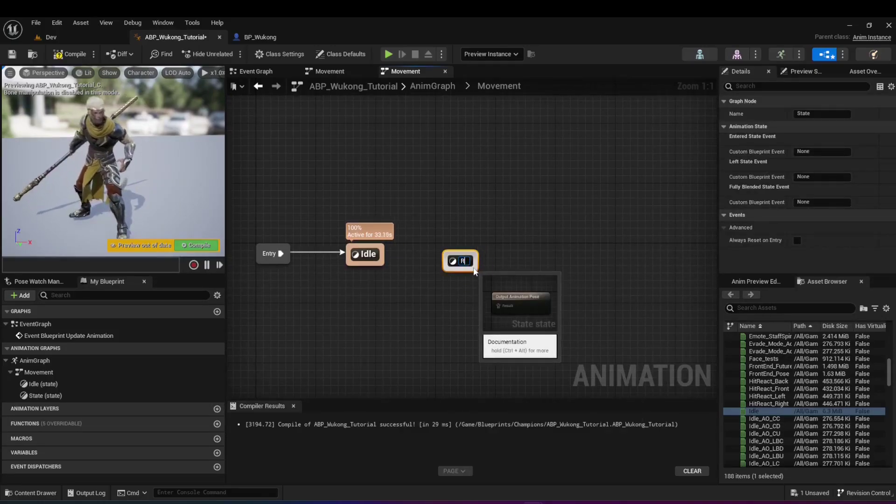
{"action": "type", "text": "unning"}
{"action": "key", "text": "Return"}
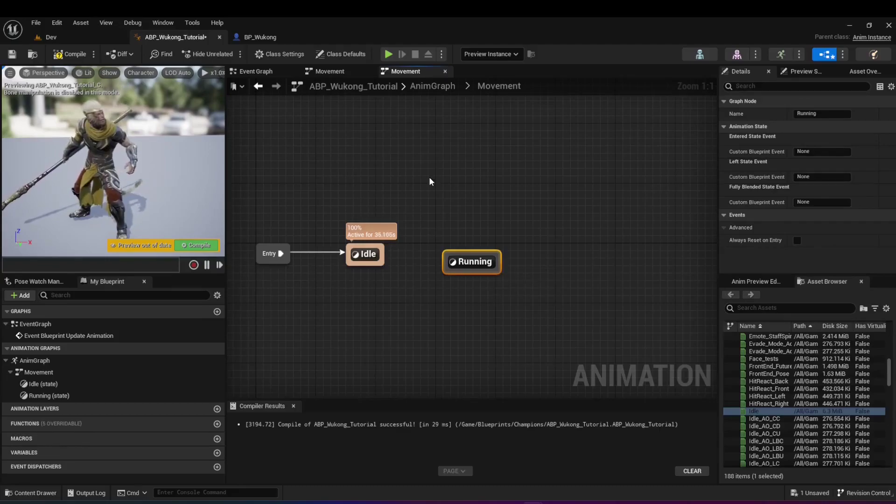
{"action": "right_click", "coordinate": [467, 192]}
{"action": "left_click", "coordinate": [460, 263]}
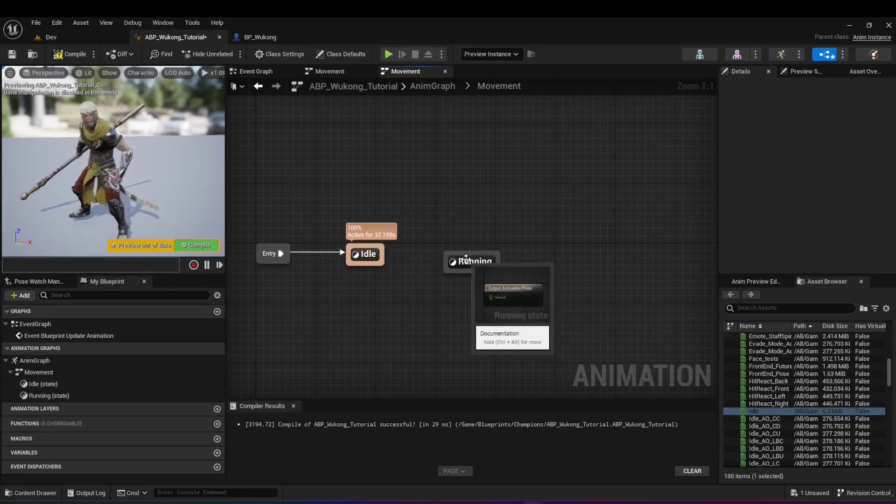
Inside the Running state, wire a Jog_Fwd sequence player into the output pose Result
{"action": "double_click", "coordinate": [465, 263]}
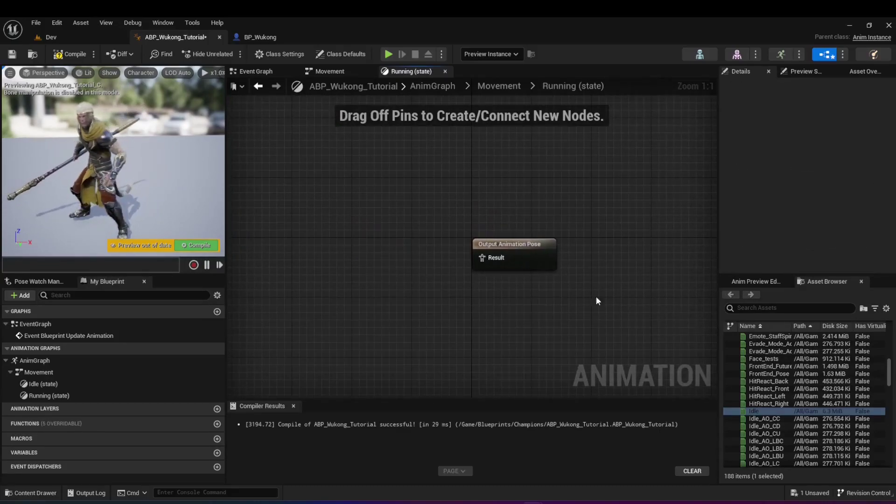
{"action": "left_click", "coordinate": [753, 307]}
{"action": "type", "text": "jog"}
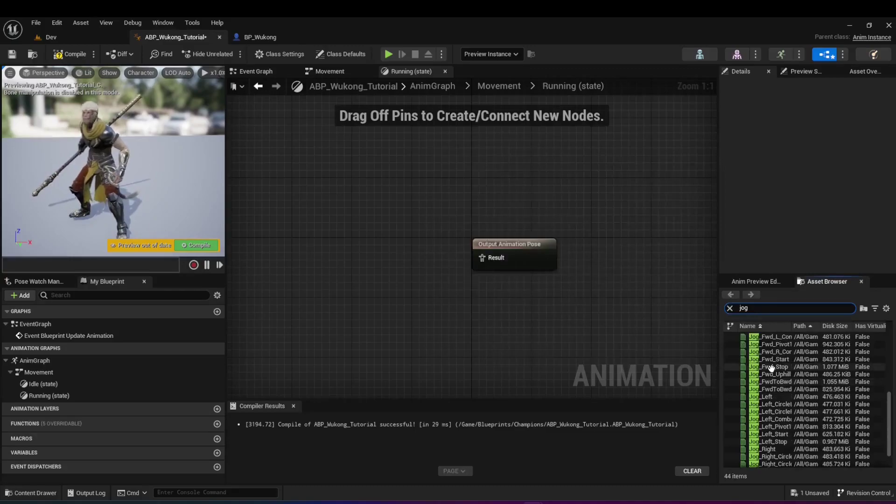
{"action": "scroll", "coordinate": [794, 374], "scroll_direction": "up", "scroll_amount": 4}
{"action": "left_click_drag", "start_coordinate": [775, 367], "coordinate": [485, 264]}
{"action": "left_click", "coordinate": [475, 225]}
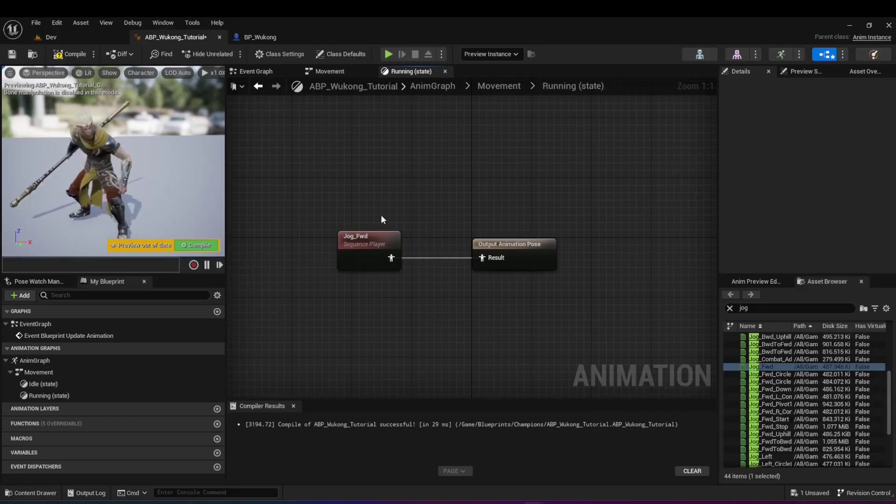
Set Jog_Fwd to loop, compile, and line the Running state up with Idle
{"action": "left_click", "coordinate": [358, 238]}
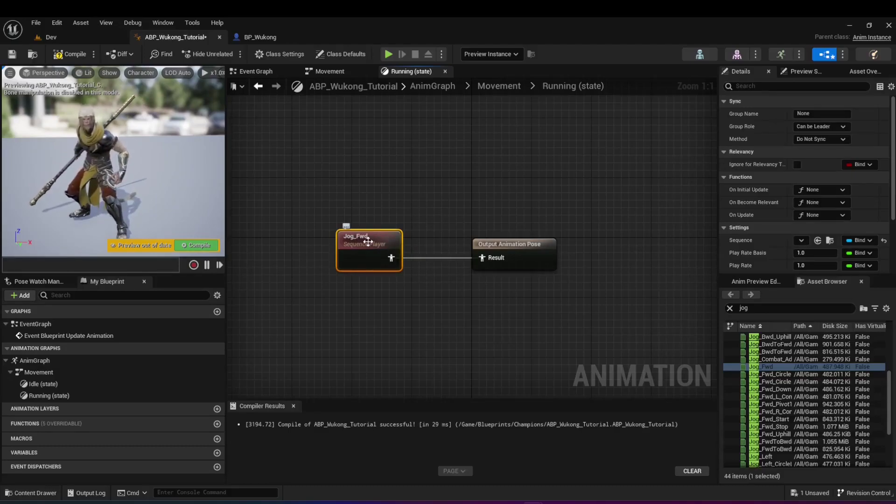
{"action": "scroll", "coordinate": [769, 213], "scroll_direction": "down", "scroll_amount": 3}
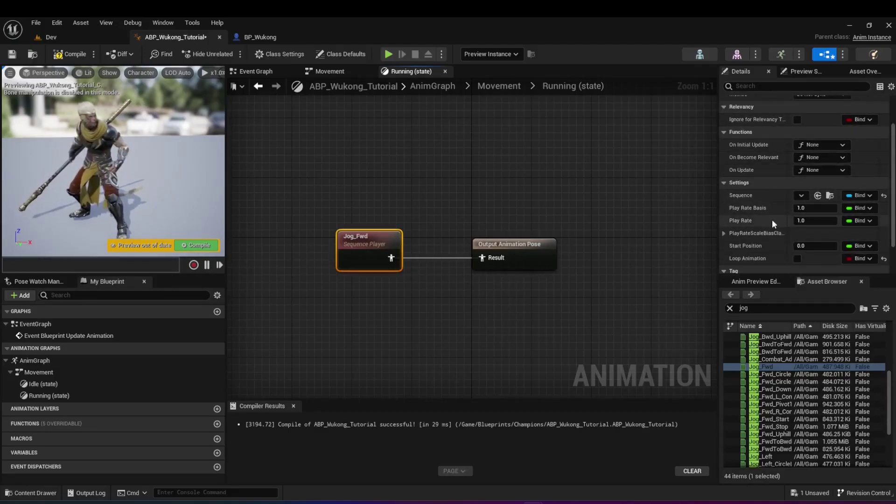
{"action": "left_click", "coordinate": [797, 259]}
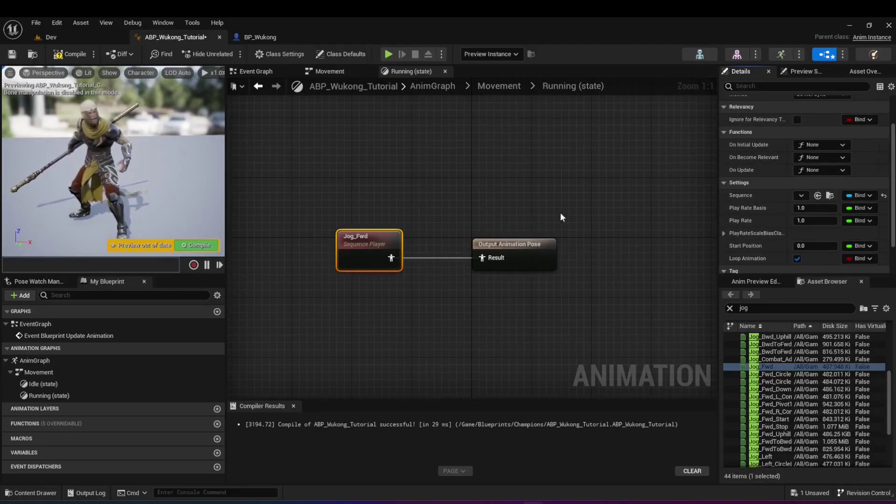
{"action": "left_click", "coordinate": [497, 207]}
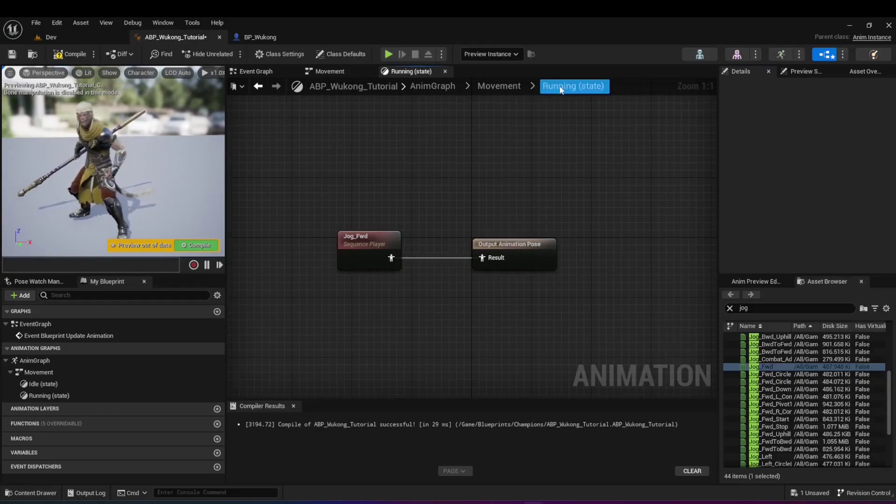
{"action": "left_click", "coordinate": [66, 56]}
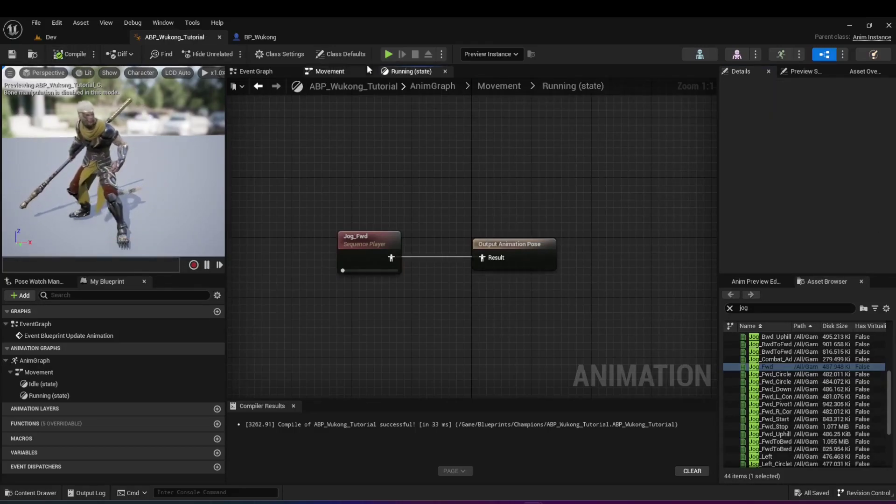
{"action": "left_click", "coordinate": [509, 89]}
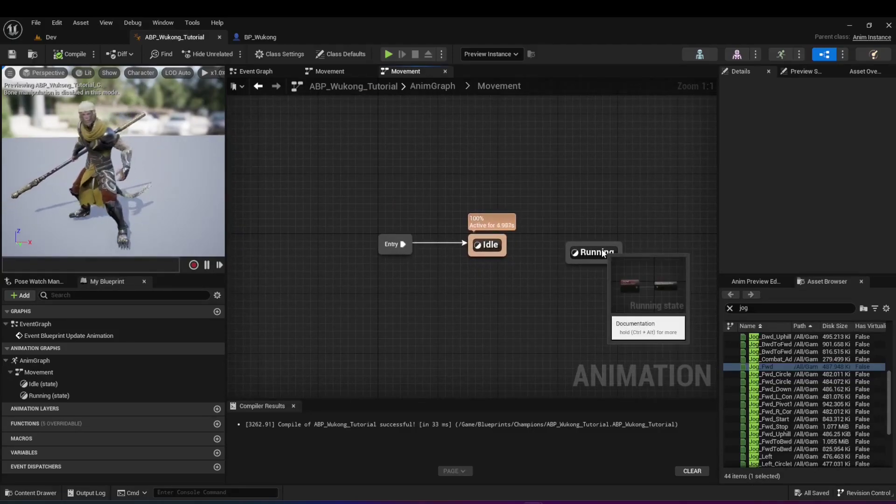
{"action": "left_click_drag", "start_coordinate": [601, 254], "coordinate": [602, 247]}
{"action": "left_click", "coordinate": [514, 243]}
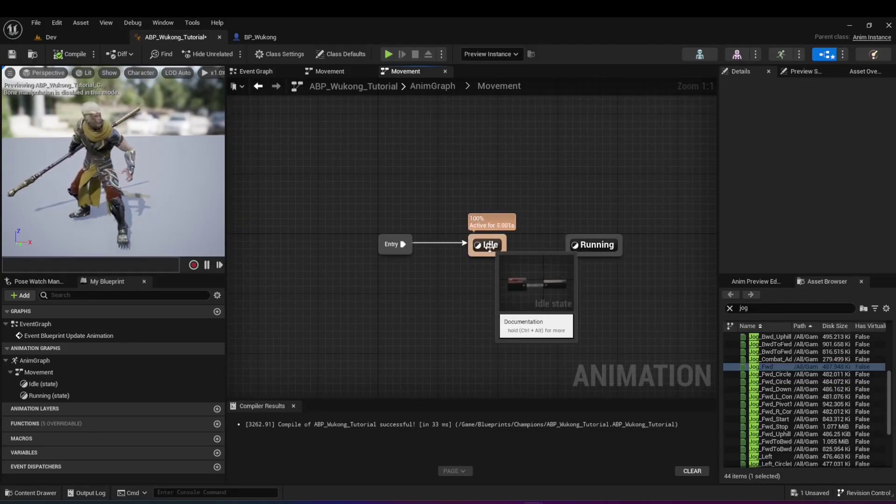